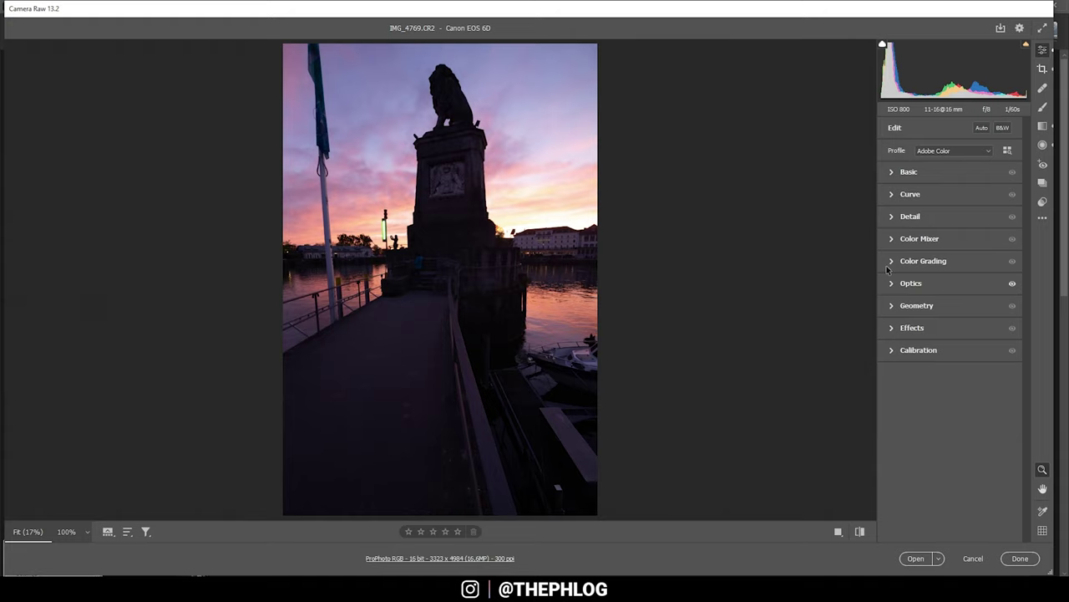
# Step: Apply the Adobe Standard profile, raise Exposure to +0.40 and pull Highlights to -80
pyautogui.click(935, 150)
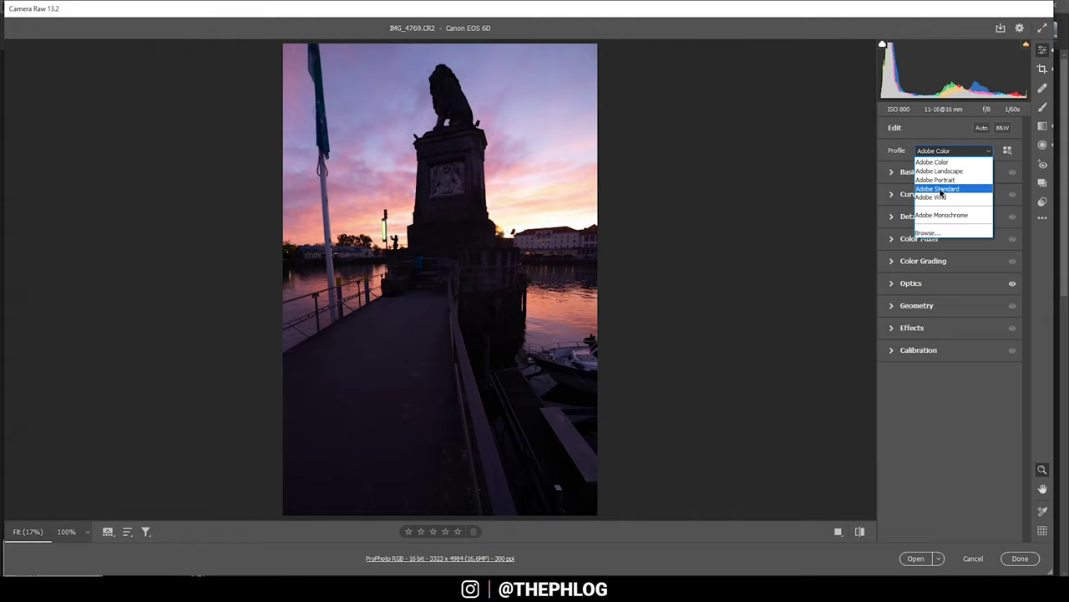
pyautogui.click(941, 190)
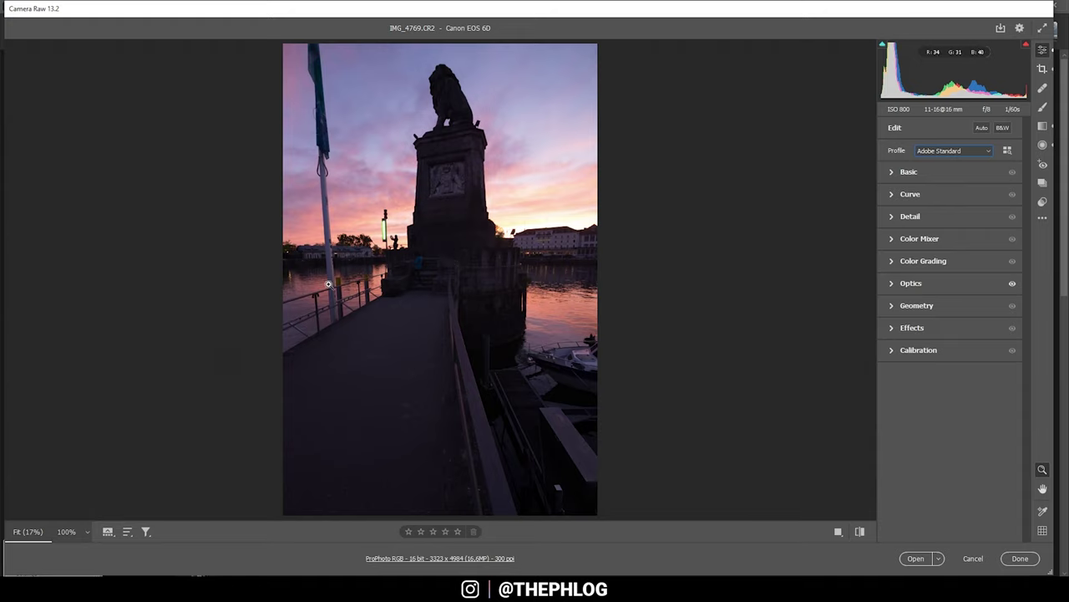
pyautogui.click(896, 171)
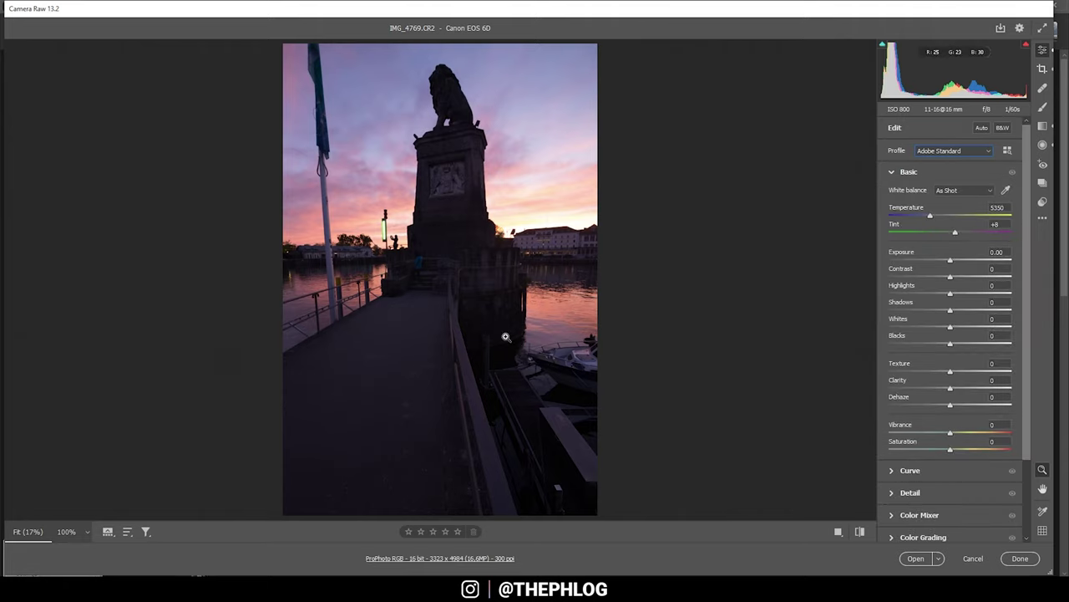
pyautogui.moveTo(949, 264); pyautogui.dragTo(955, 264)
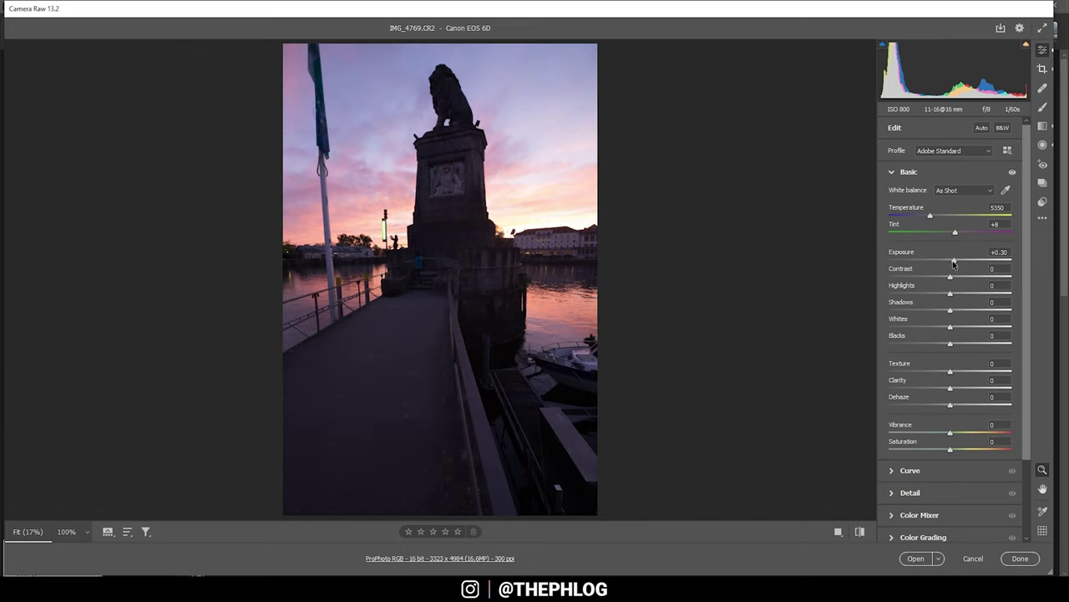
pyautogui.moveTo(953, 264); pyautogui.dragTo(956, 264)
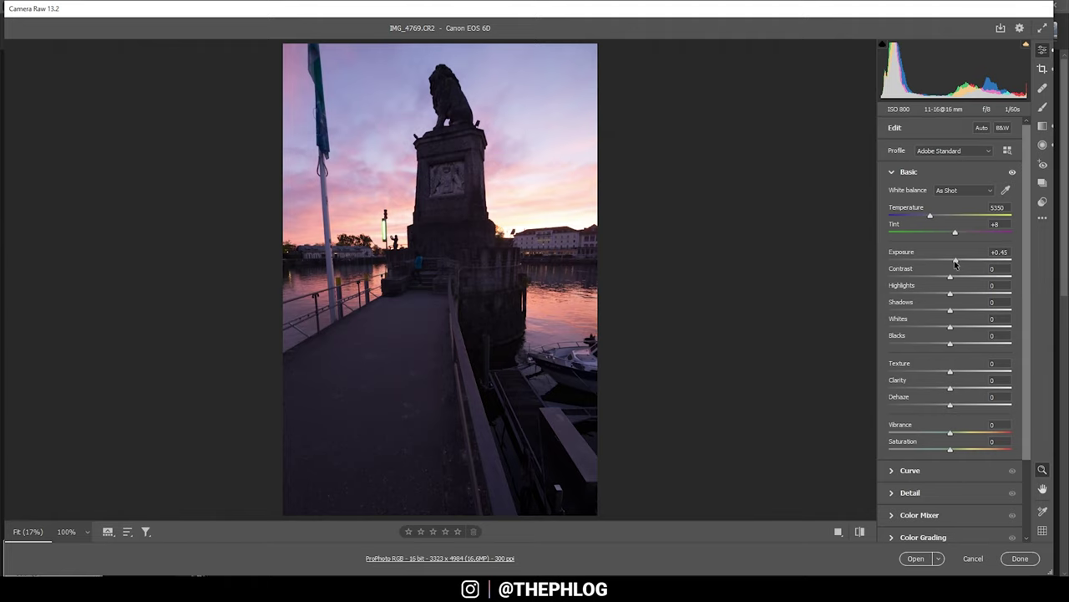
pyautogui.moveTo(955, 264); pyautogui.dragTo(954, 264)
pyautogui.moveTo(950, 294); pyautogui.dragTo(932, 297)
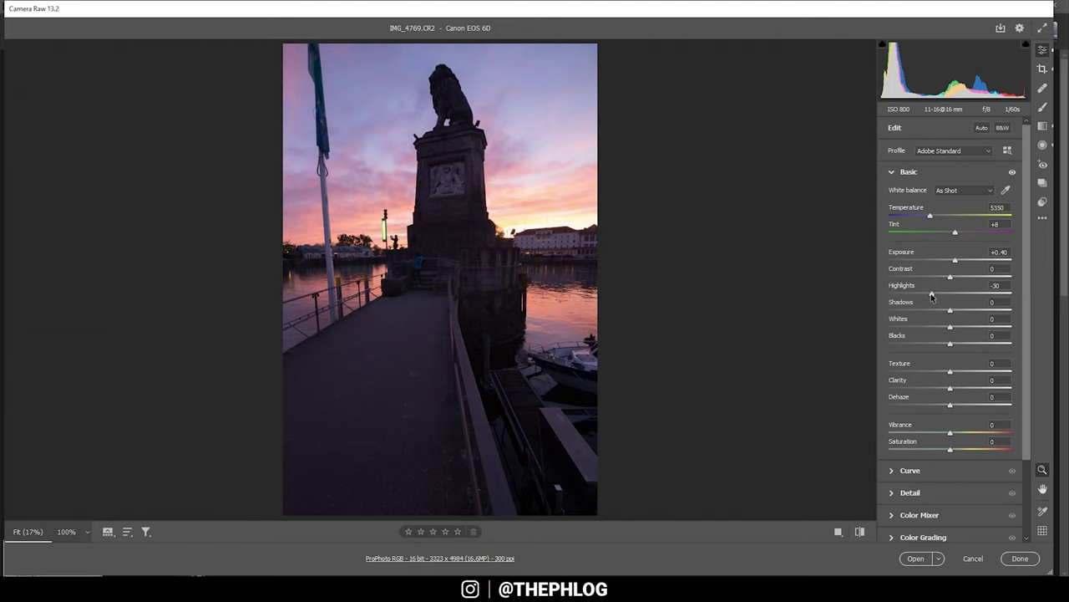
pyautogui.moveTo(932, 297); pyautogui.dragTo(901, 293)
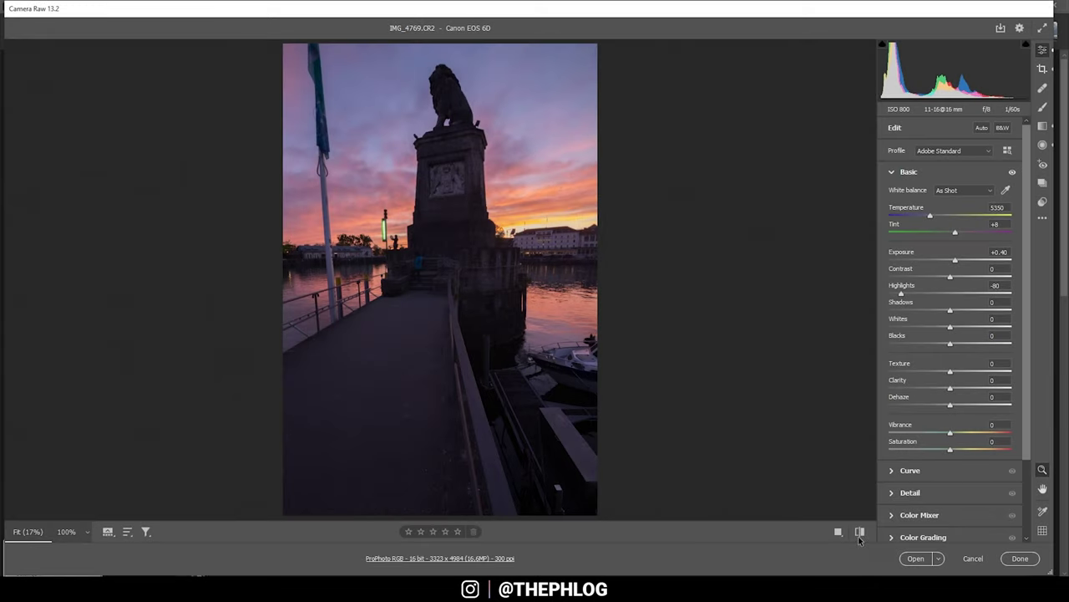
# Step: Toggle the before/after preview to compare, ending on the edited look
pyautogui.click(860, 533)
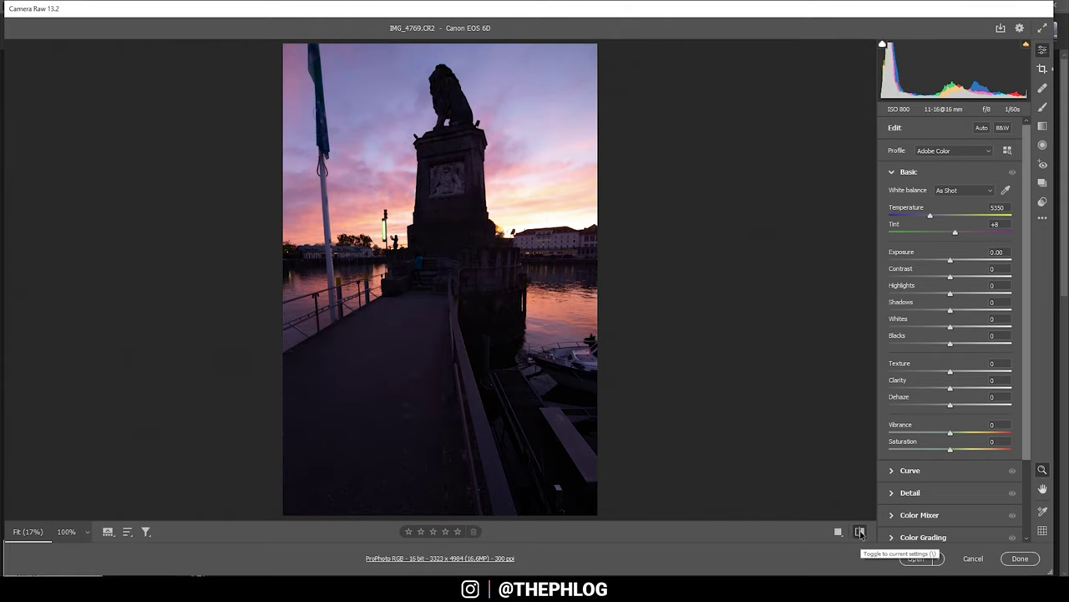
pyautogui.click(861, 533)
pyautogui.click(860, 533)
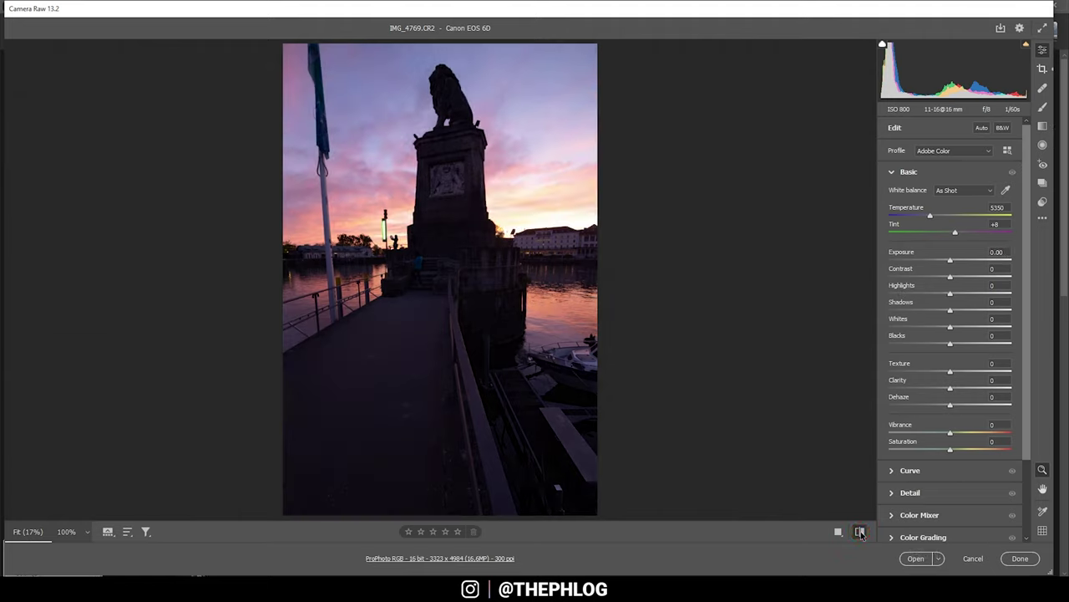
pyautogui.click(861, 533)
pyautogui.click(861, 533)
pyautogui.click(860, 533)
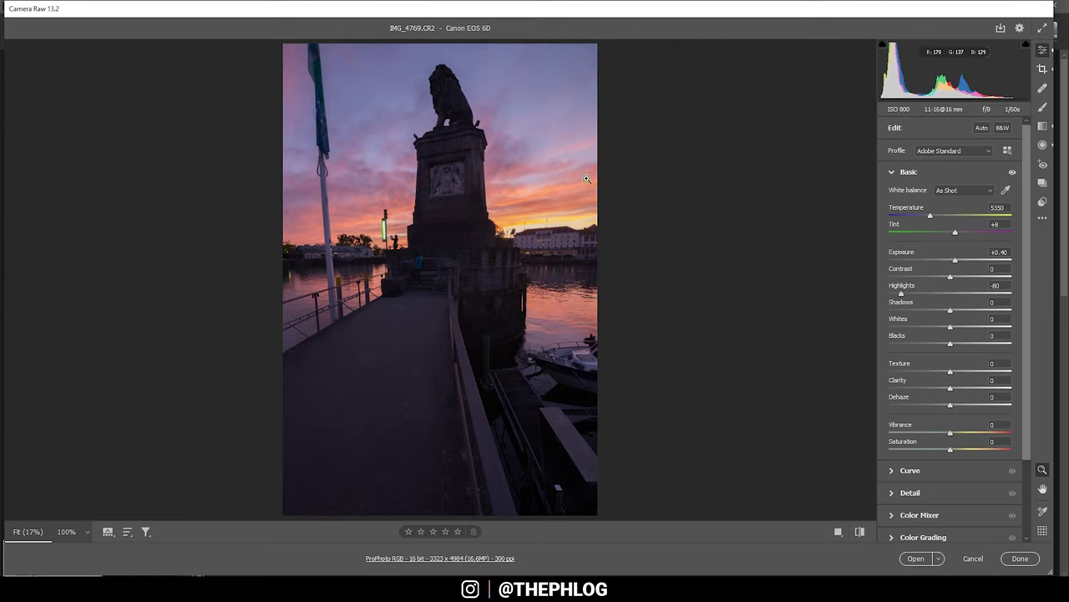
# Step: Set white balance to the Daylight preset and begin lifting the Shadows
pyautogui.click(960, 191)
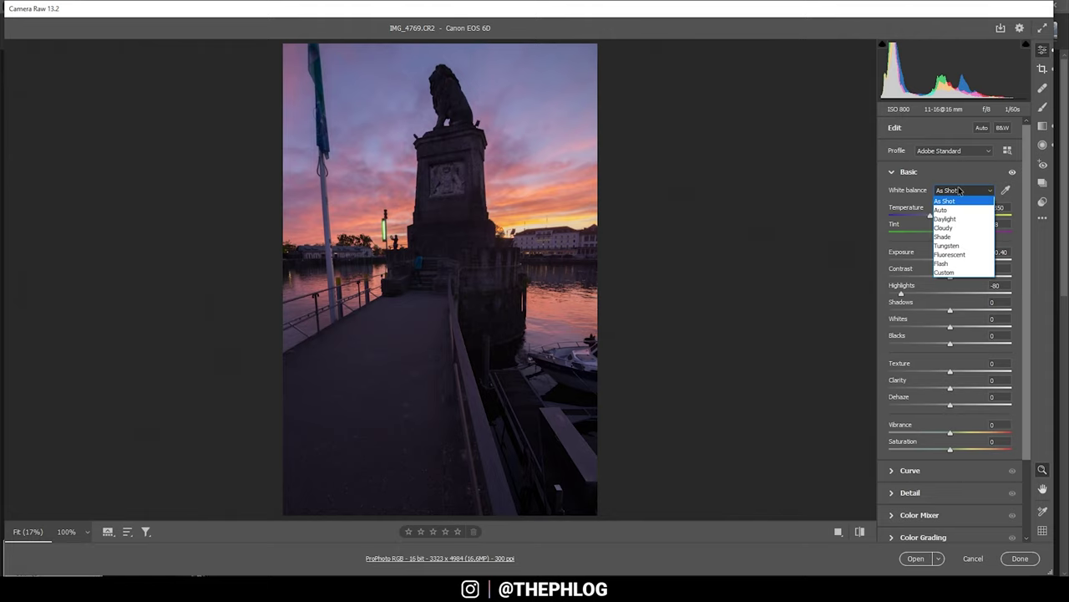
pyautogui.click(960, 220)
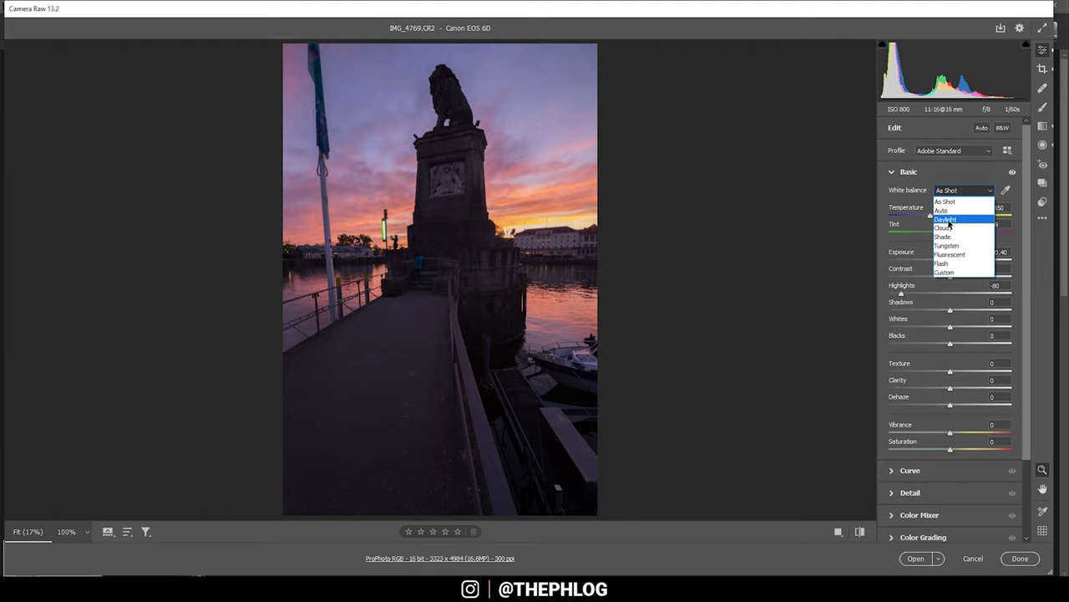
pyautogui.click(953, 220)
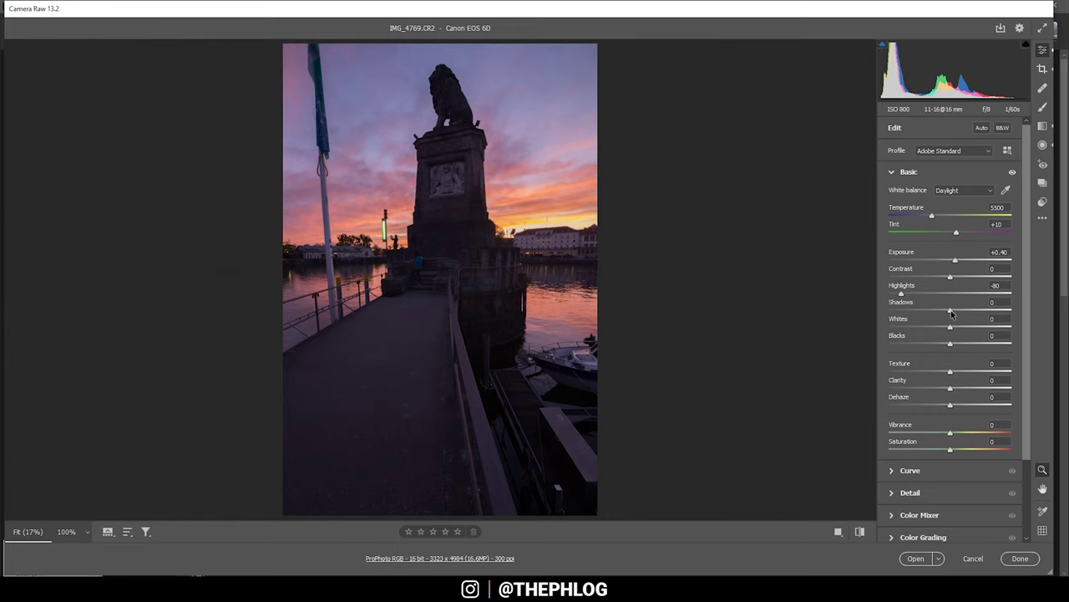
pyautogui.moveTo(951, 312)
pyautogui.mouseDown()
pyautogui.moveTo(978, 314)
pyautogui.moveTo(966, 312)
pyautogui.mouseUp()
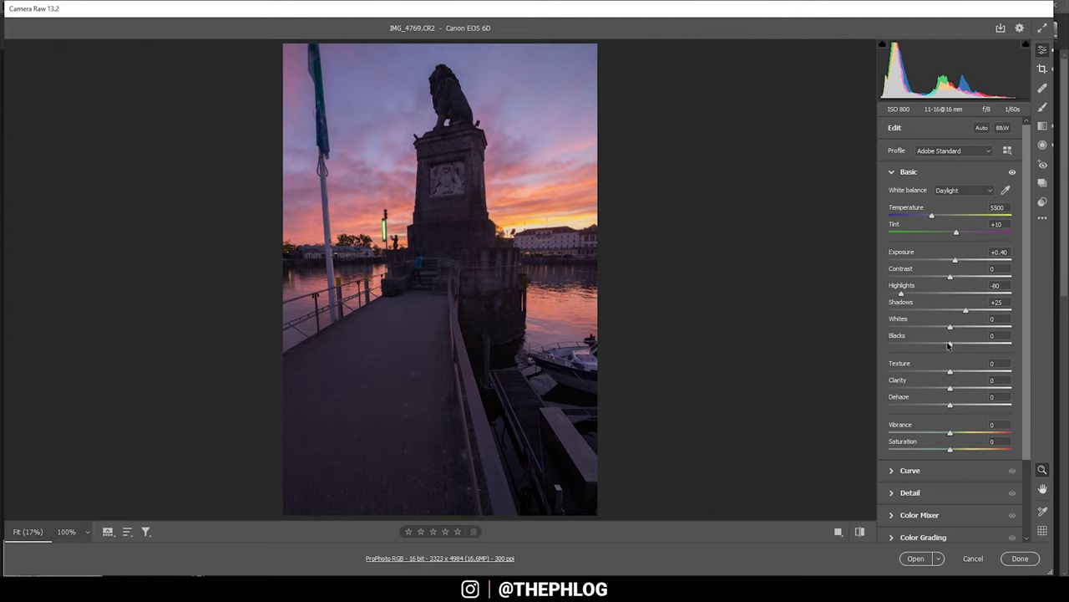
# Step: Raise Blacks to +22 and Contrast to +21 to open up the dark pier
pyautogui.moveTo(950, 346); pyautogui.dragTo(953, 346)
pyautogui.moveTo(953, 346); pyautogui.dragTo(965, 347)
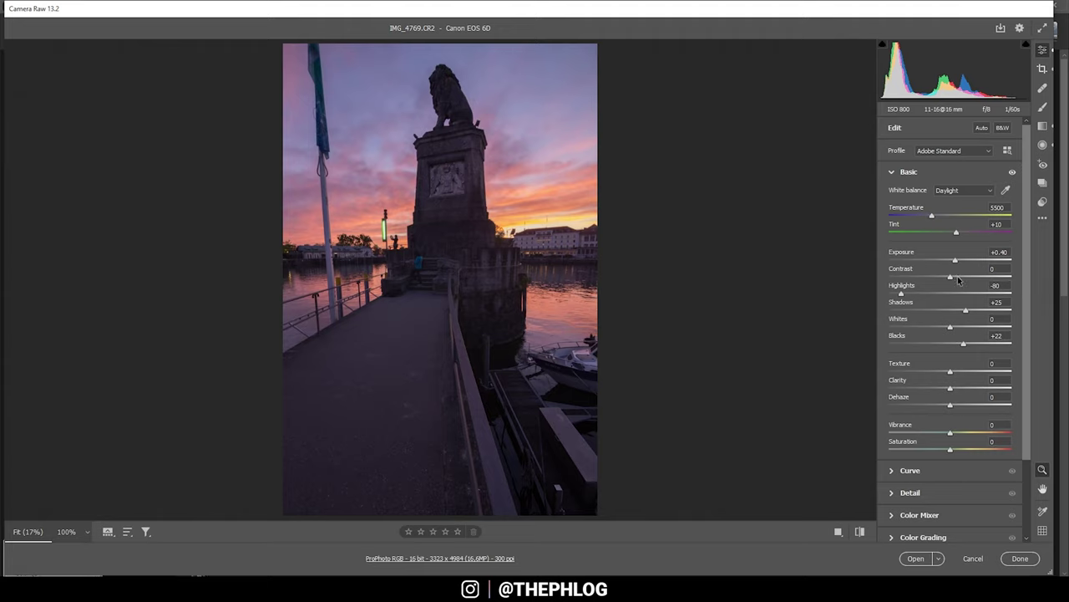
pyautogui.moveTo(950, 280); pyautogui.dragTo(961, 282)
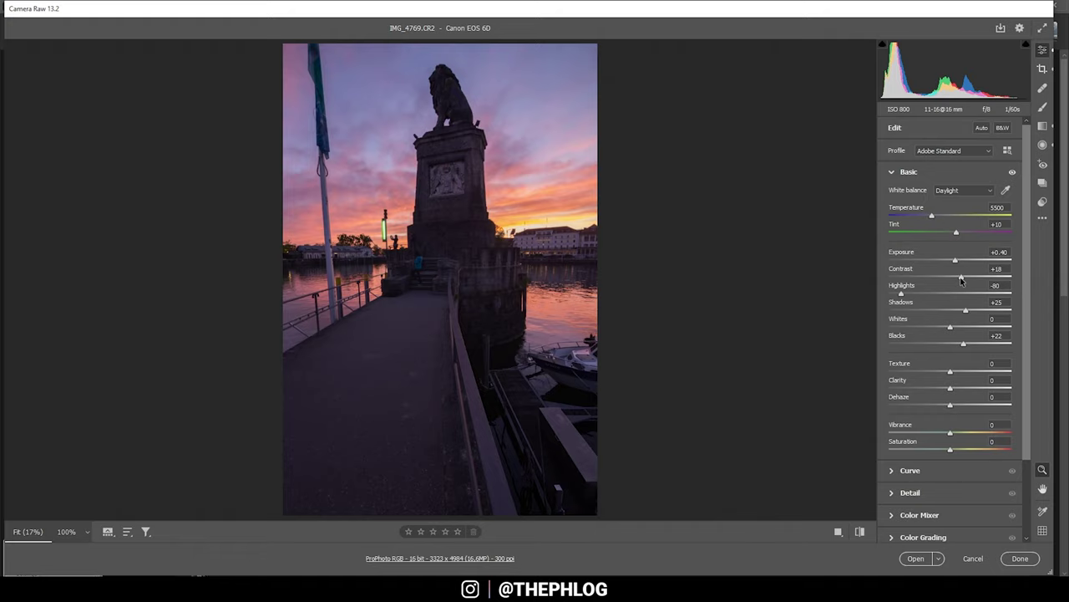
pyautogui.moveTo(961, 282); pyautogui.dragTo(964, 283)
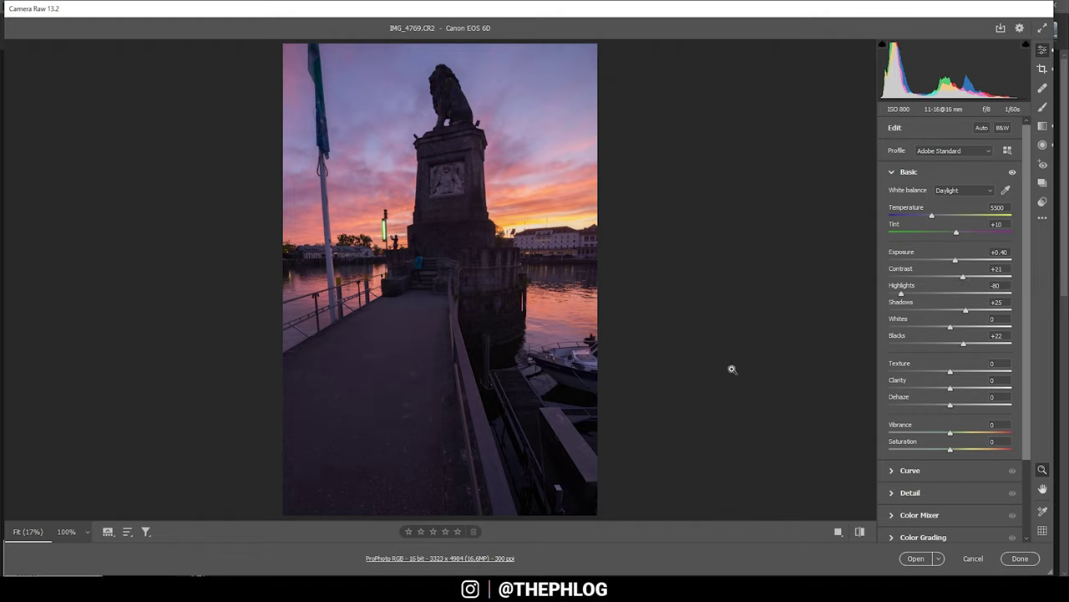
# Step: Flip between before and after views, ending on the edited version
pyautogui.click(861, 534)
pyautogui.click(861, 535)
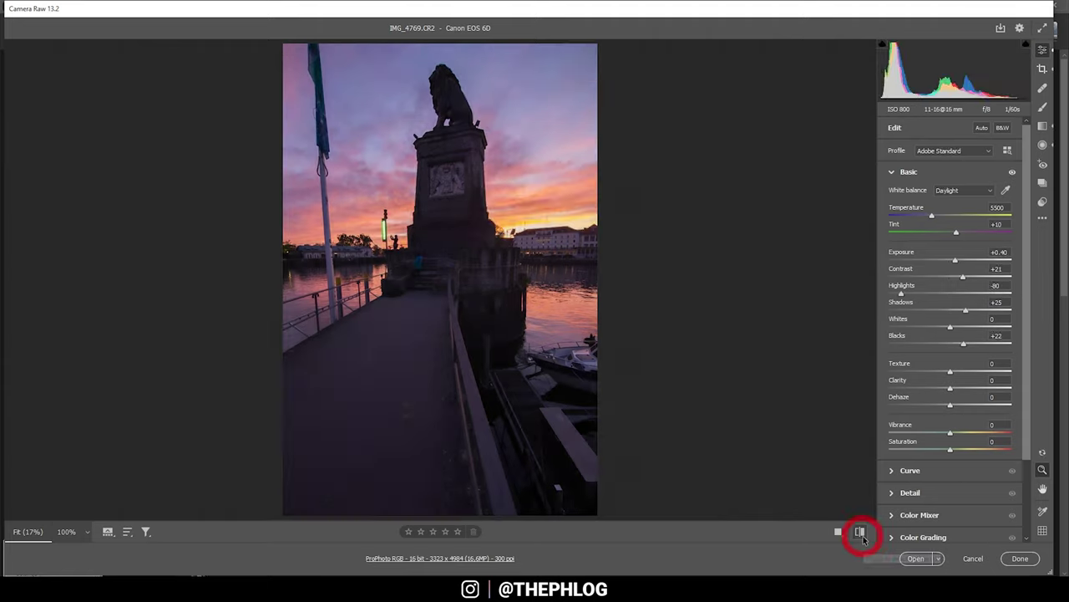
pyautogui.click(862, 534)
pyautogui.click(861, 535)
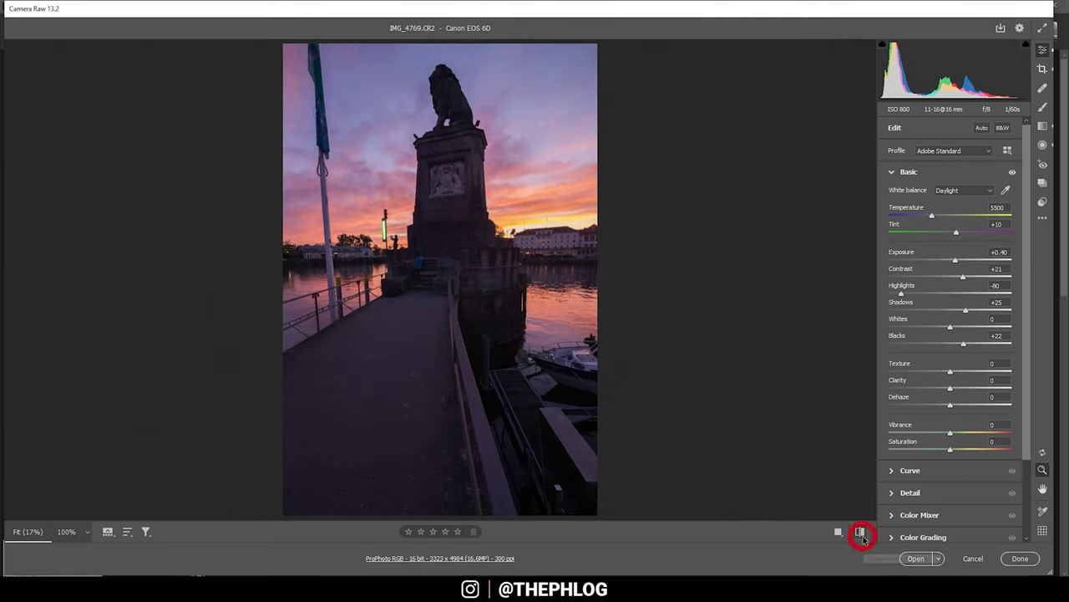
pyautogui.click(861, 534)
pyautogui.click(862, 534)
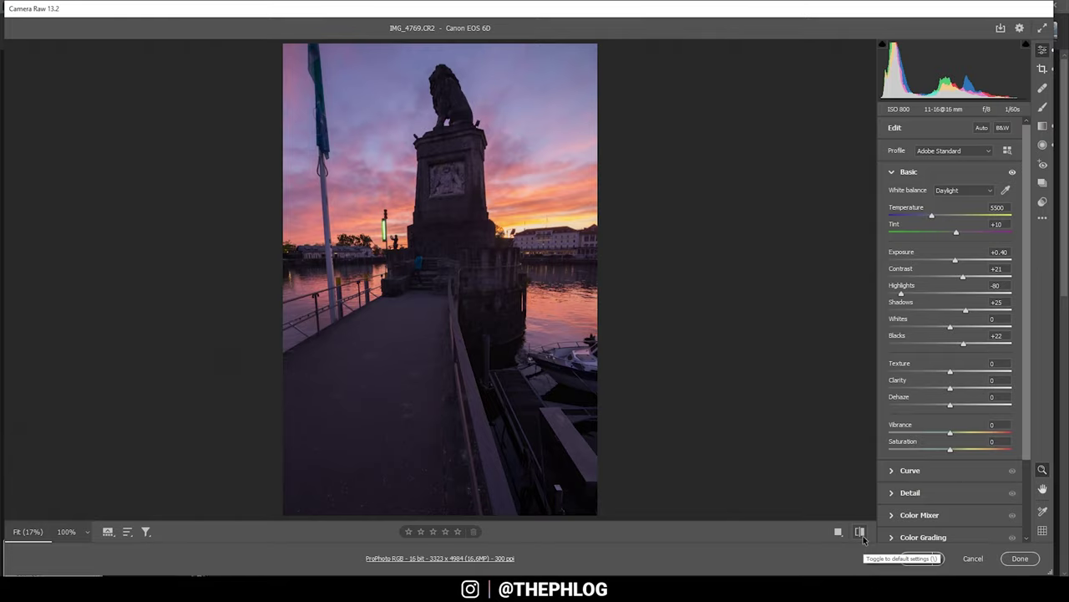
pyautogui.click(861, 535)
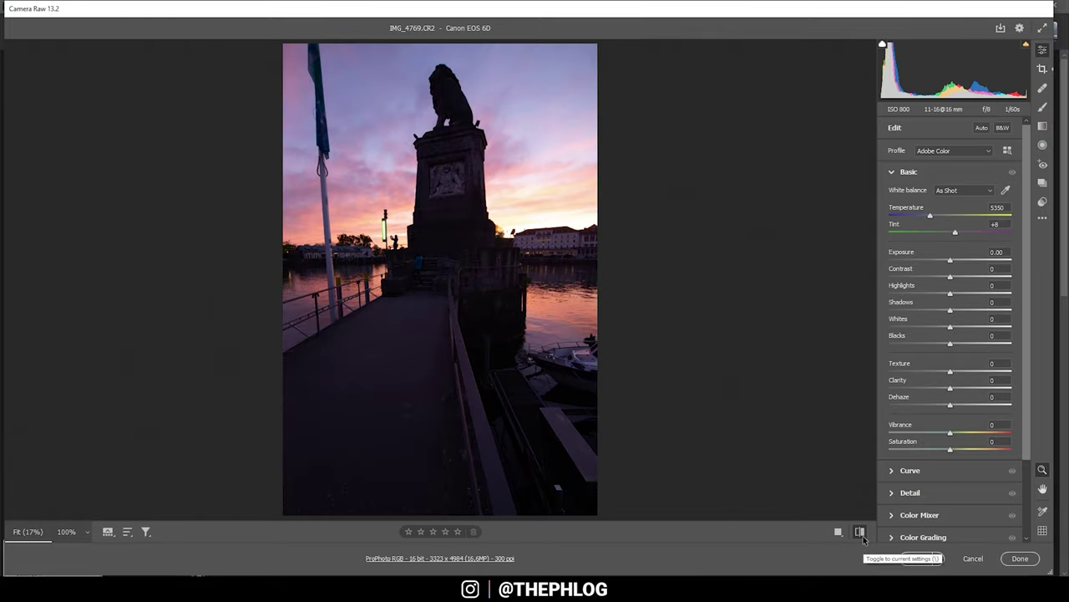
pyautogui.click(862, 535)
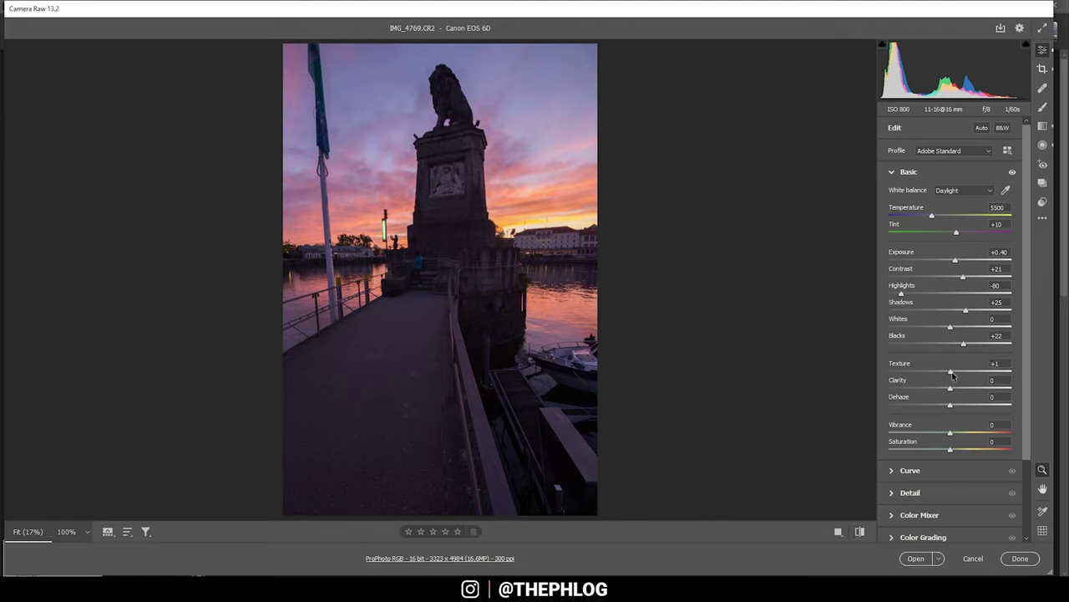
# Step: Set Texture to +5, Clarity to -5 and Vibrance to +27
pyautogui.moveTo(950, 374); pyautogui.dragTo(957, 376)
pyautogui.click(953, 372)
pyautogui.moveTo(951, 434); pyautogui.dragTo(960, 437)
pyautogui.moveTo(959, 436); pyautogui.dragTo(968, 436)
# Step: Select the existing graduated filter pin for editing
pyautogui.click(1041, 126)
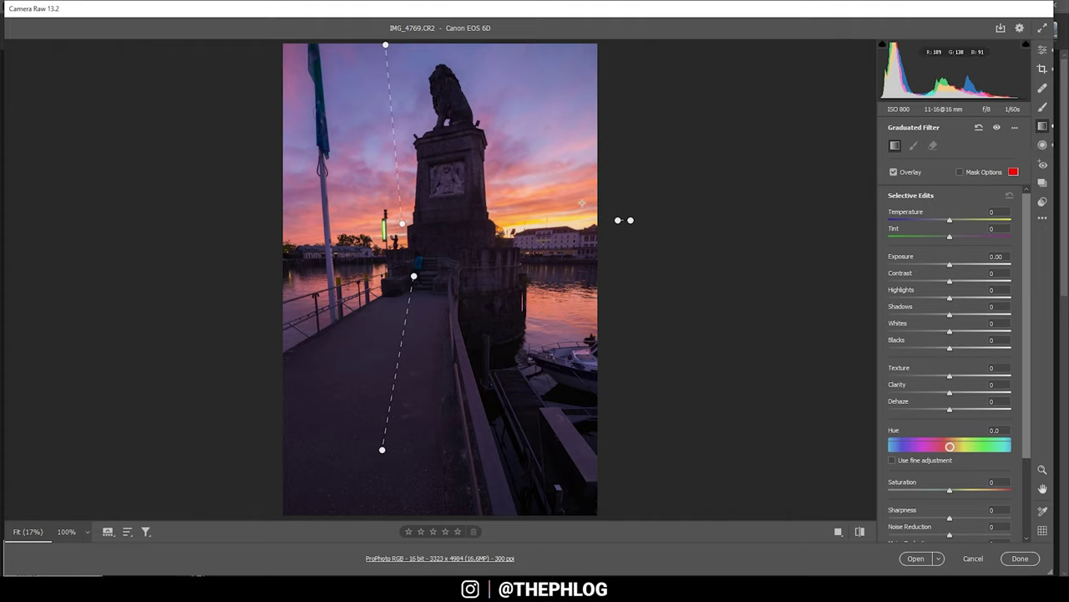
pyautogui.moveTo(618, 222)
pyautogui.click(619, 221)
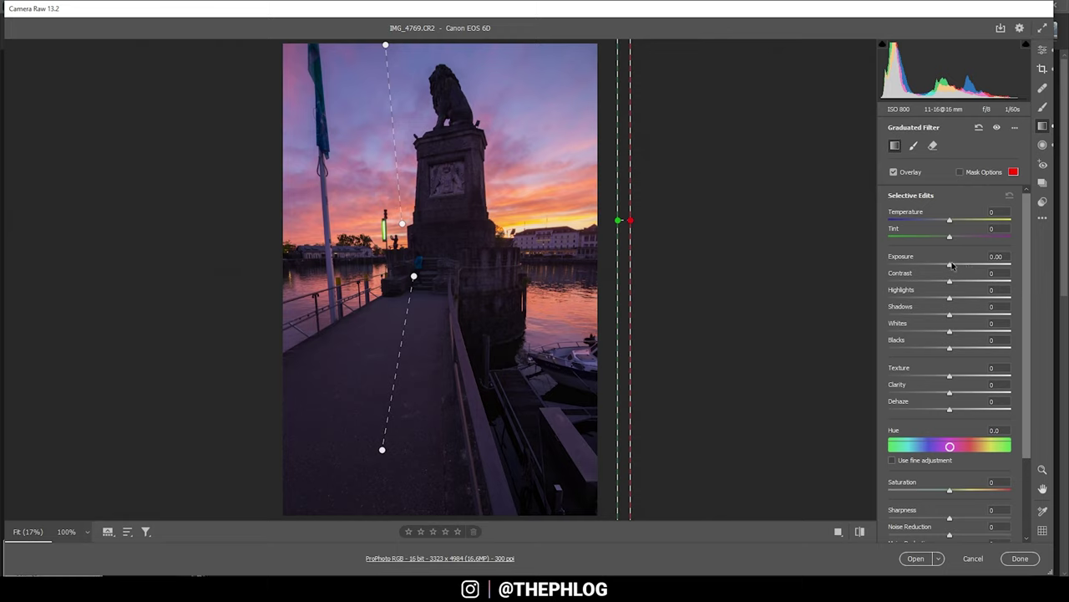
# Step: Give the filter Exposure +0.55, Contrast +39, Temperature +37 and Tint -69
pyautogui.moveTo(951, 265); pyautogui.dragTo(958, 267)
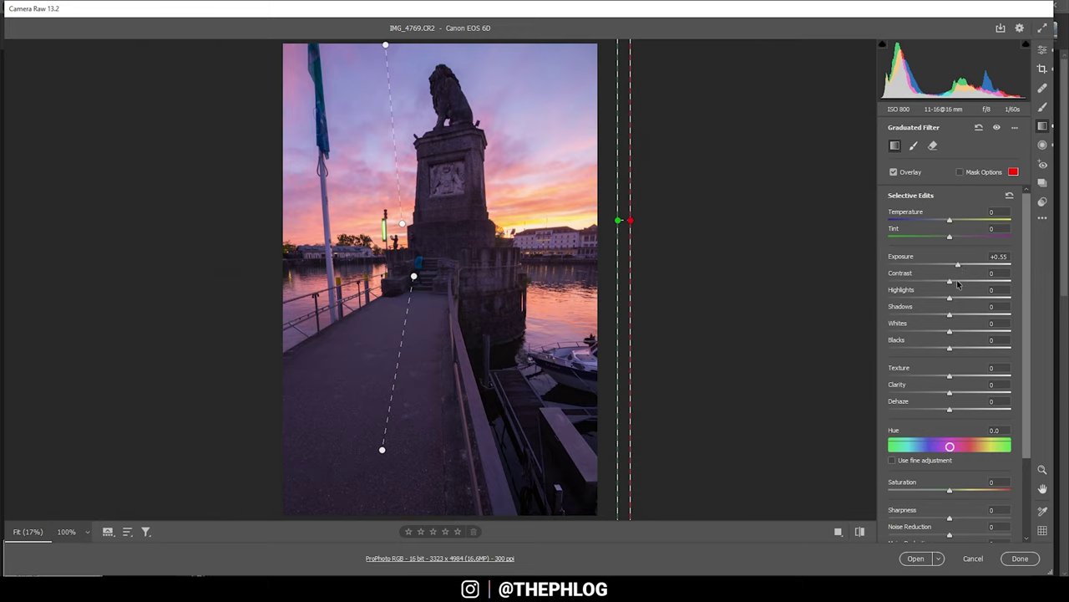
pyautogui.moveTo(950, 284); pyautogui.dragTo(974, 285)
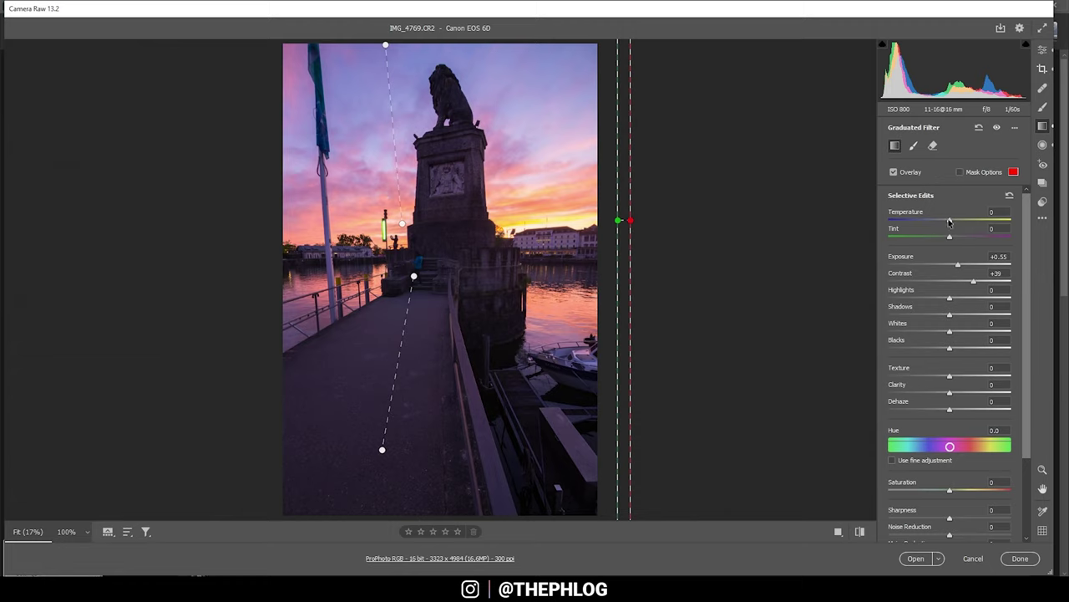
pyautogui.moveTo(949, 222); pyautogui.dragTo(958, 222)
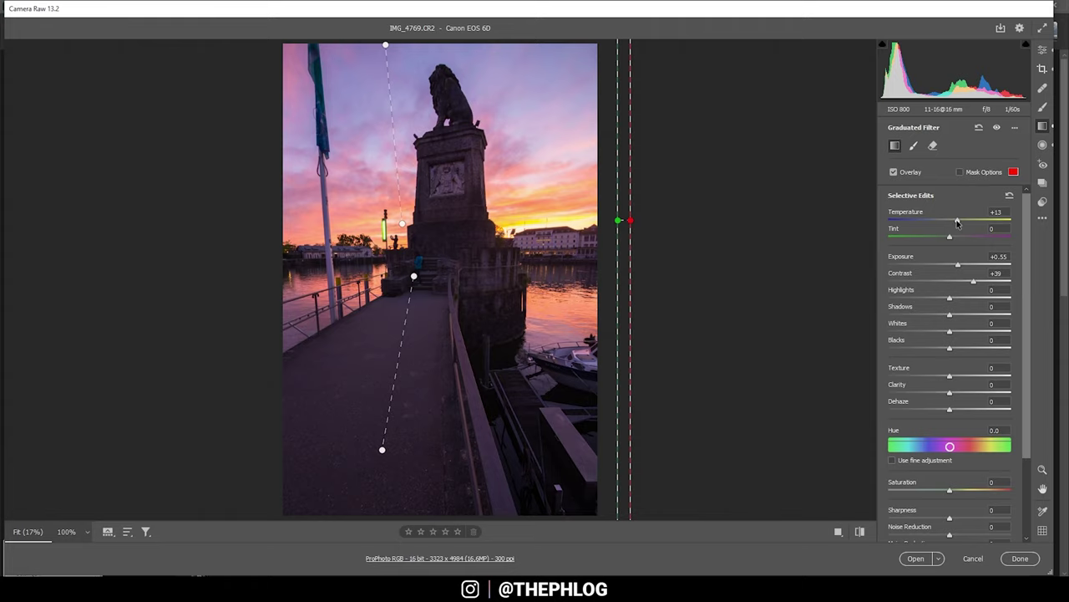
pyautogui.moveTo(957, 223); pyautogui.dragTo(908, 240)
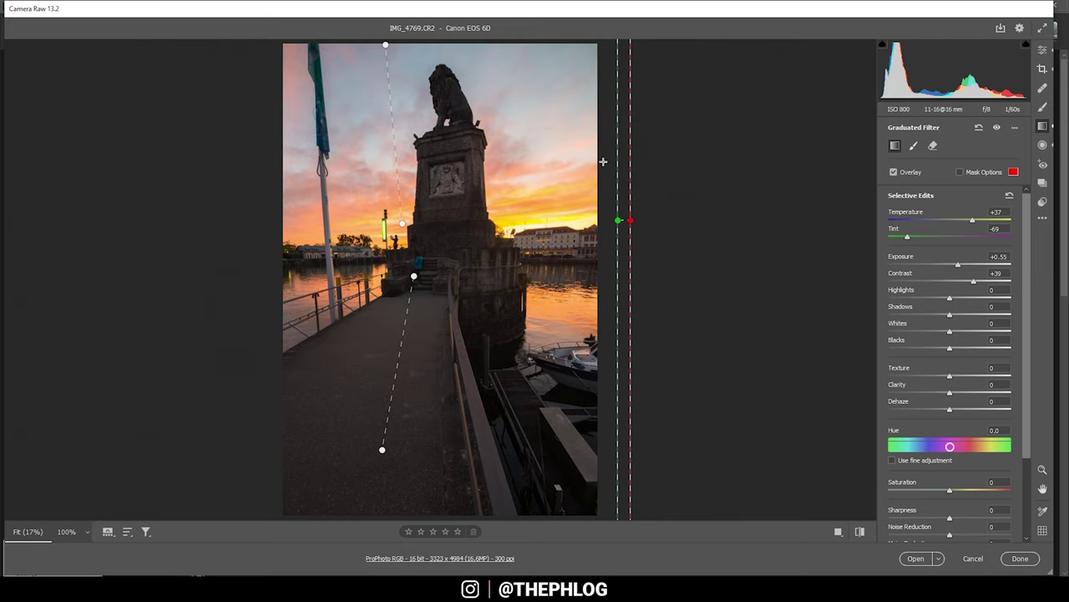
# Step: Set the filter's Range Mask to Luminance and show the luminance map overlay
pyautogui.scroll(-1, 1027, 263)
pyautogui.scroll(-1, 1027, 263)
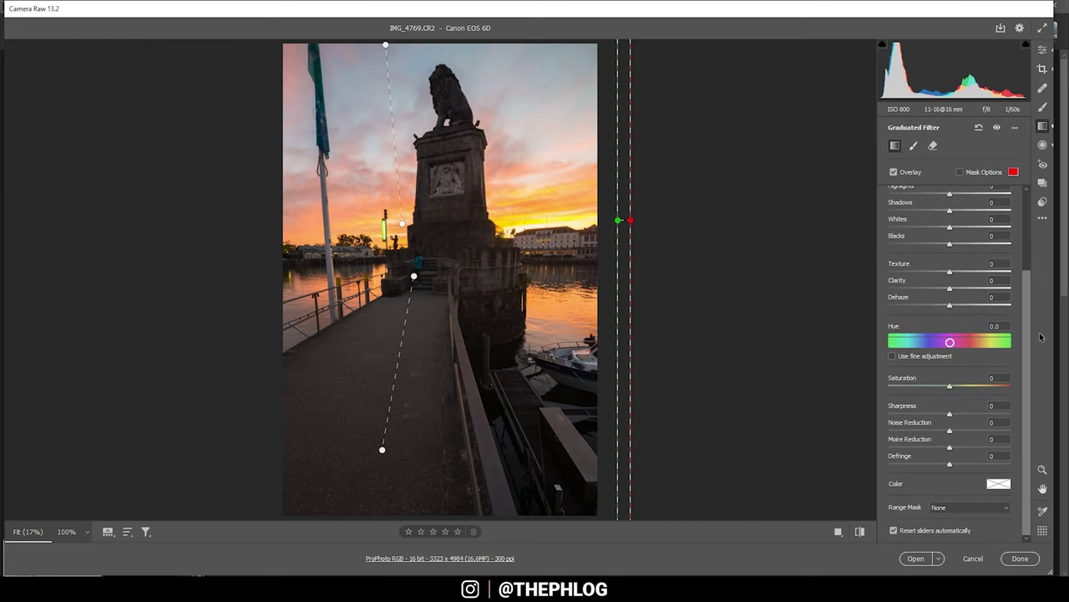
pyautogui.click(958, 508)
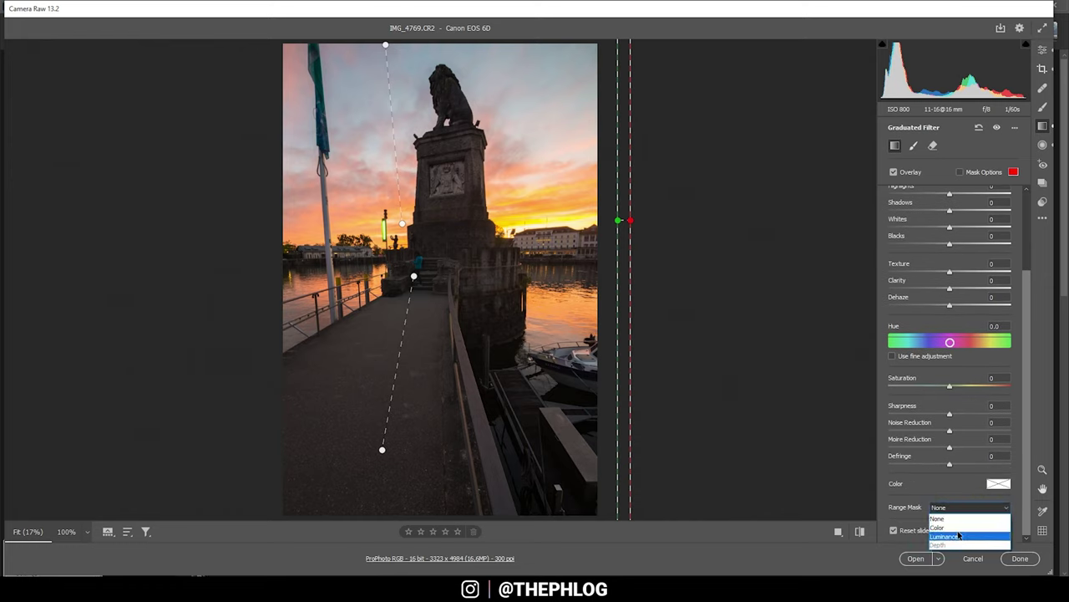
pyautogui.click(959, 538)
pyautogui.scroll(-1, 1018, 496)
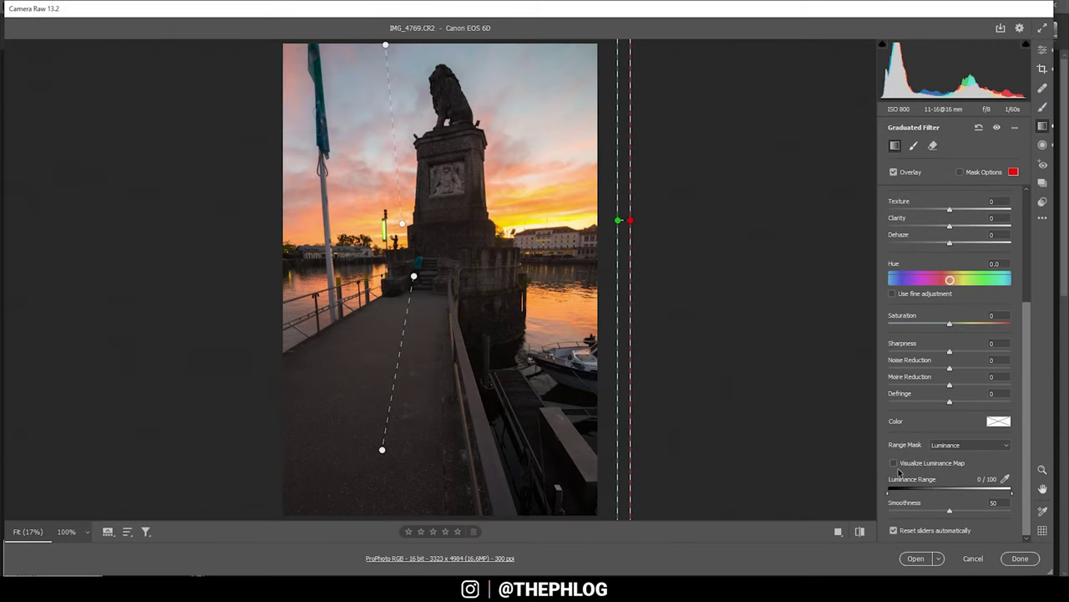
pyautogui.click(894, 464)
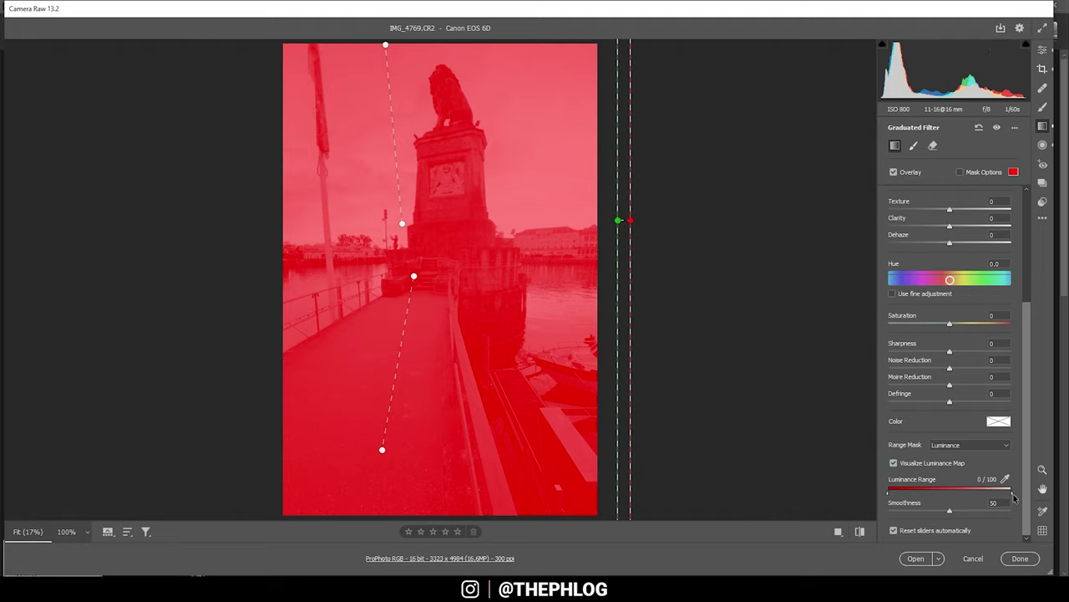
# Step: Limit the luminance range to 0-42 with Smoothness 51, then hide the overlay
pyautogui.moveTo(1014, 498); pyautogui.dragTo(945, 496)
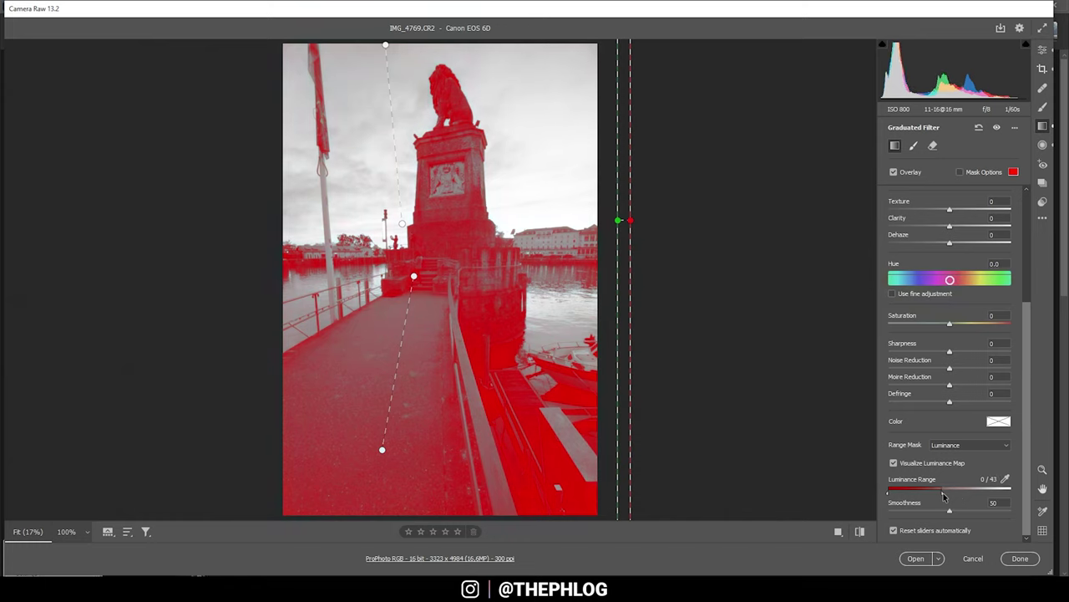
pyautogui.moveTo(944, 497); pyautogui.dragTo(941, 496)
pyautogui.click(957, 511)
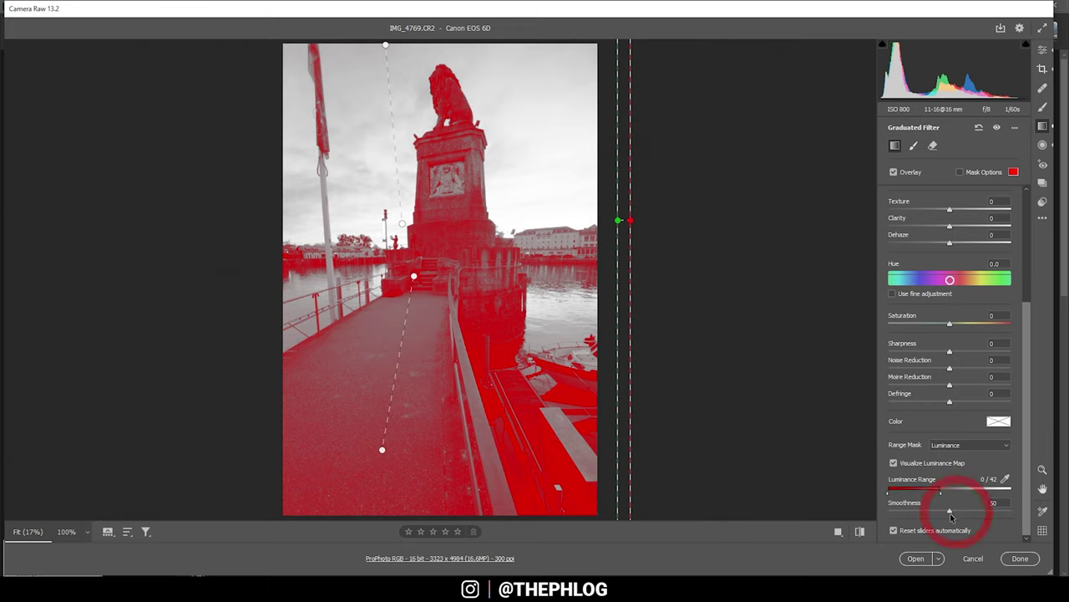
pyautogui.moveTo(949, 513); pyautogui.dragTo(951, 512)
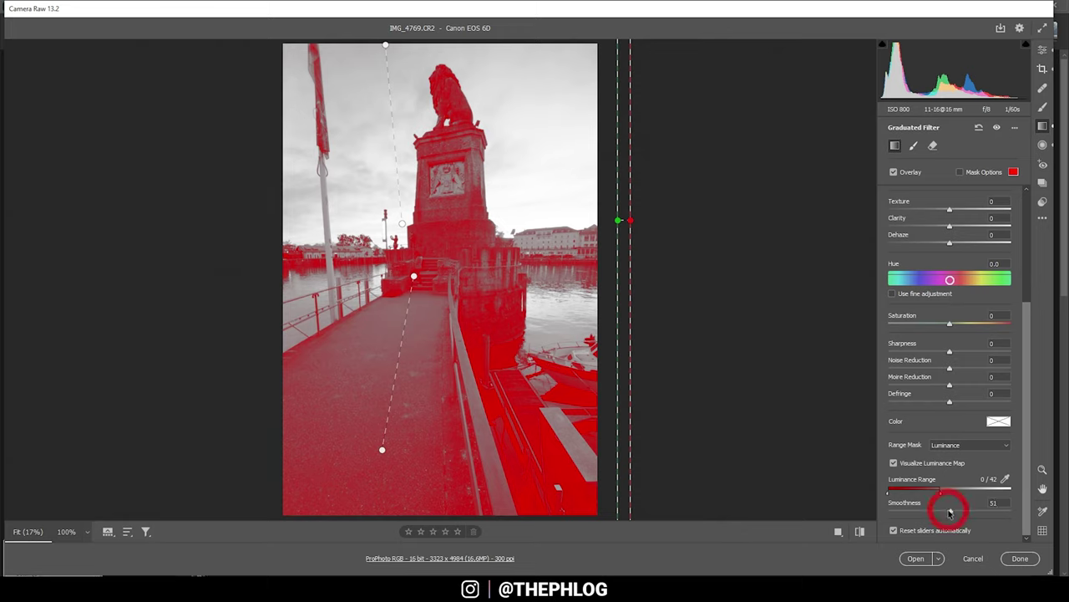
pyautogui.click(893, 463)
# Step: Compare before and after, then reselect the graduated filter and set Temperature to +35
pyautogui.click(861, 531)
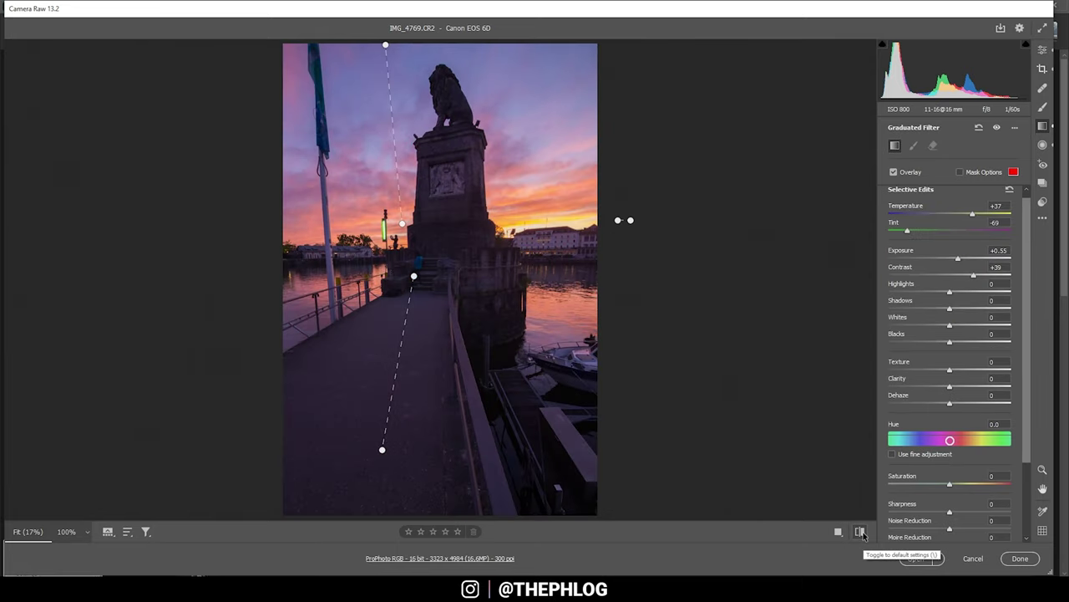
pyautogui.click(860, 532)
pyautogui.click(861, 532)
pyautogui.click(861, 531)
pyautogui.click(860, 532)
pyautogui.click(861, 532)
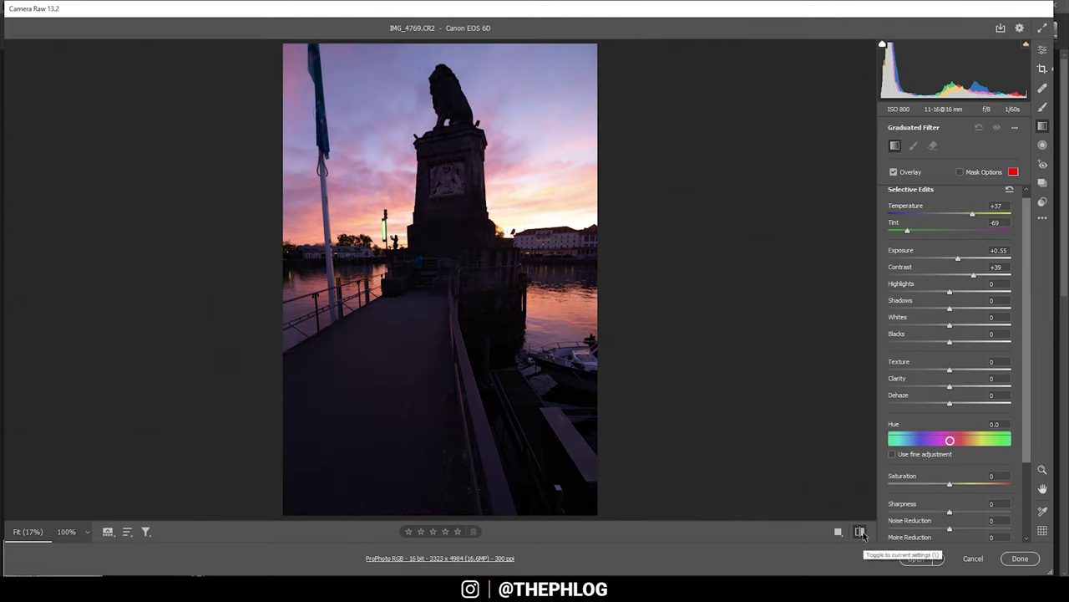
pyautogui.click(861, 532)
pyautogui.click(861, 532)
pyautogui.click(861, 531)
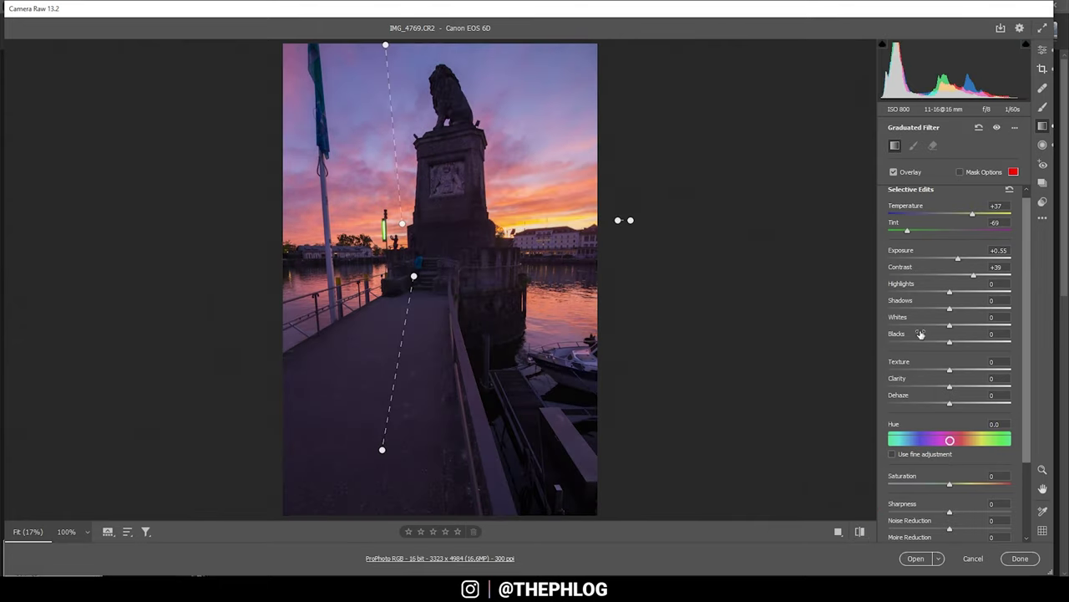
pyautogui.moveTo(618, 219); pyautogui.dragTo(630, 220)
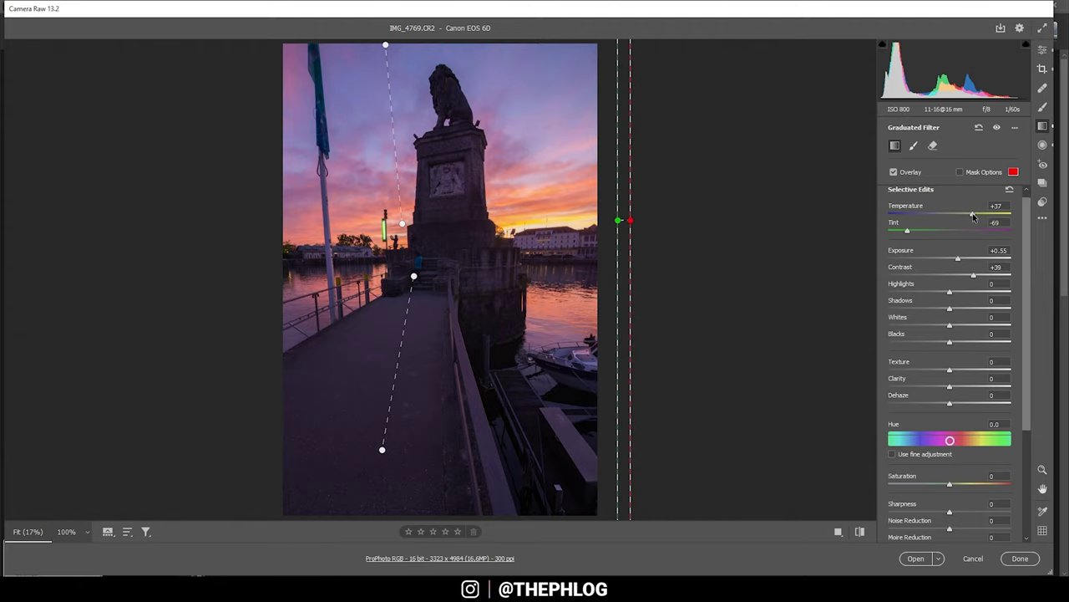
pyautogui.moveTo(973, 217); pyautogui.dragTo(978, 216)
# Step: Draw a radial filter around the lion statue and lift its Shadows to +38
pyautogui.click(1043, 144)
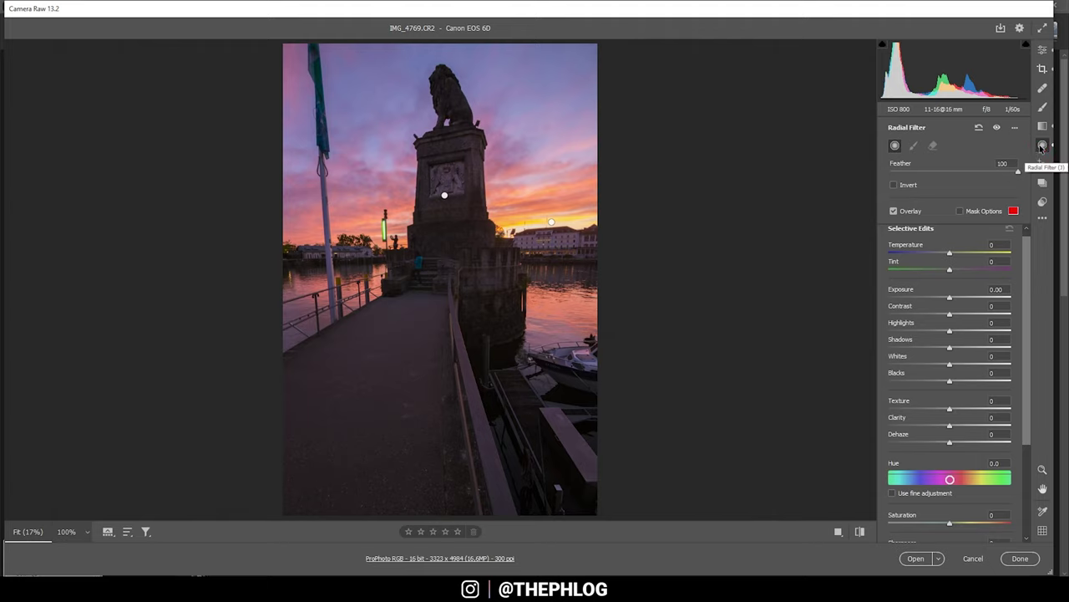
pyautogui.moveTo(444, 194); pyautogui.dragTo(558, 38)
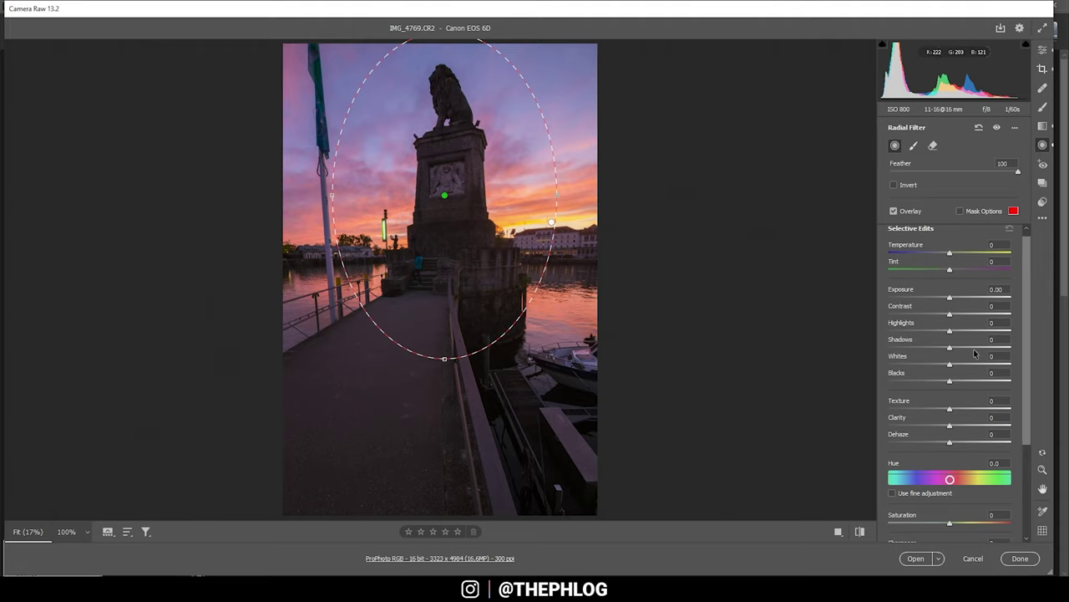
pyautogui.moveTo(949, 349); pyautogui.dragTo(959, 349)
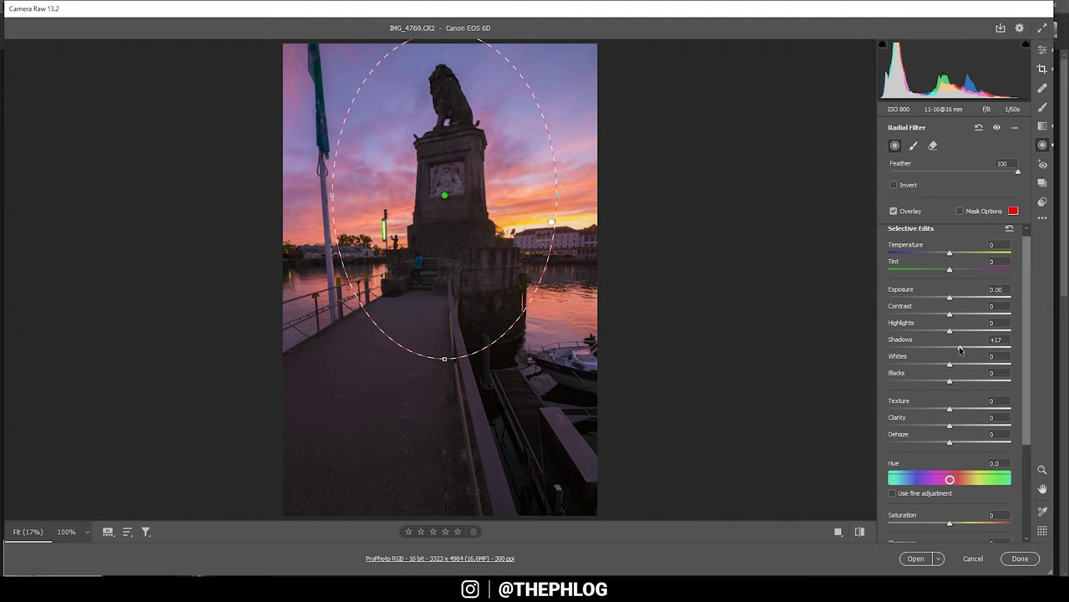
pyautogui.moveTo(960, 349); pyautogui.dragTo(969, 350)
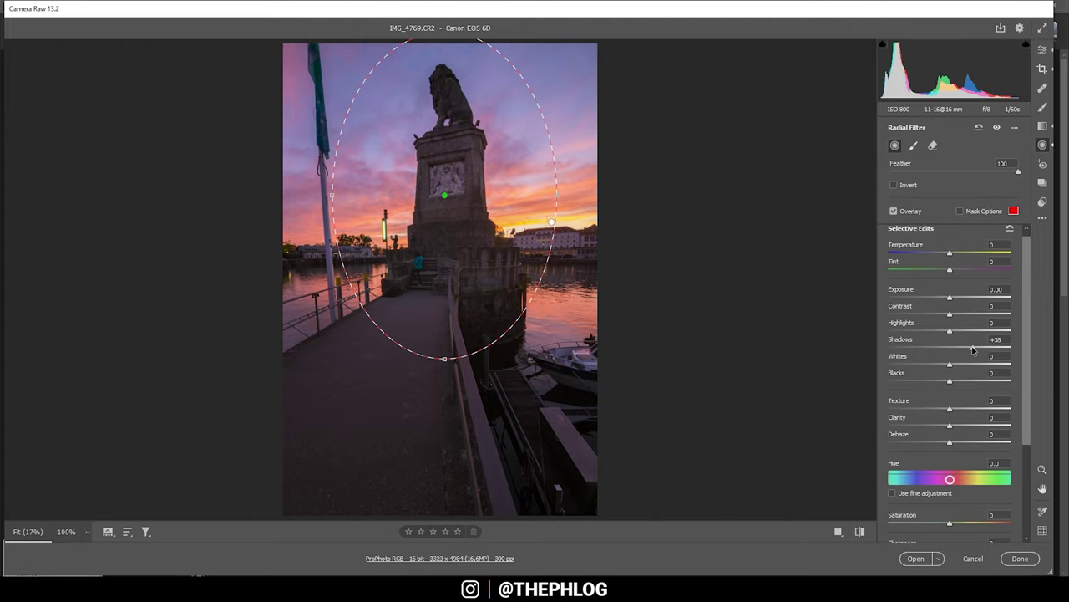
pyautogui.click(1042, 50)
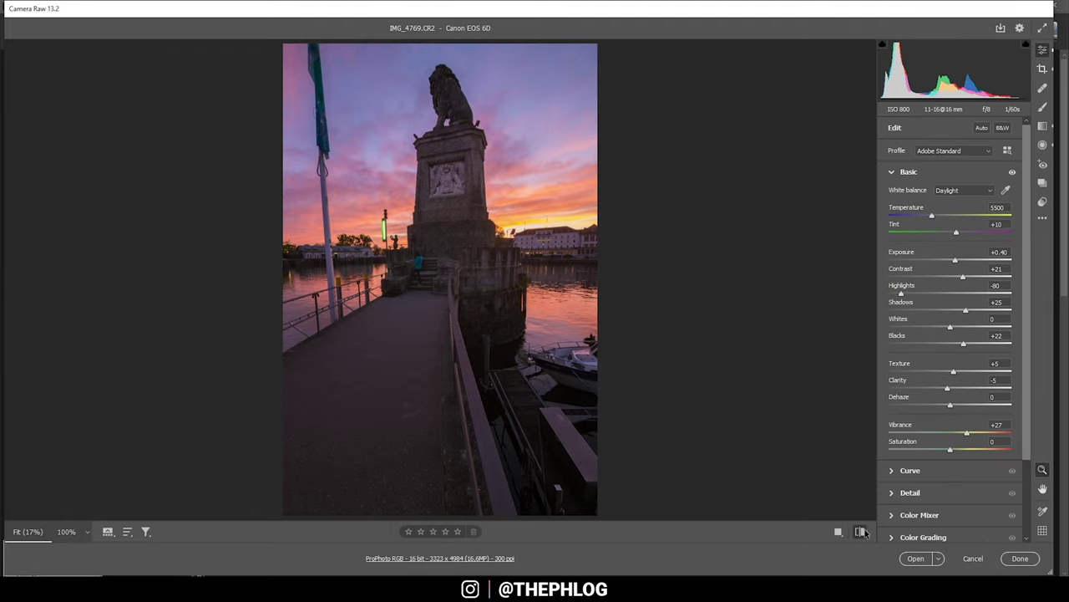
# Step: Toggle repeatedly between default and edited previews, finishing on the edited photo
pyautogui.click(861, 531)
pyautogui.click(861, 531)
pyautogui.click(861, 531)
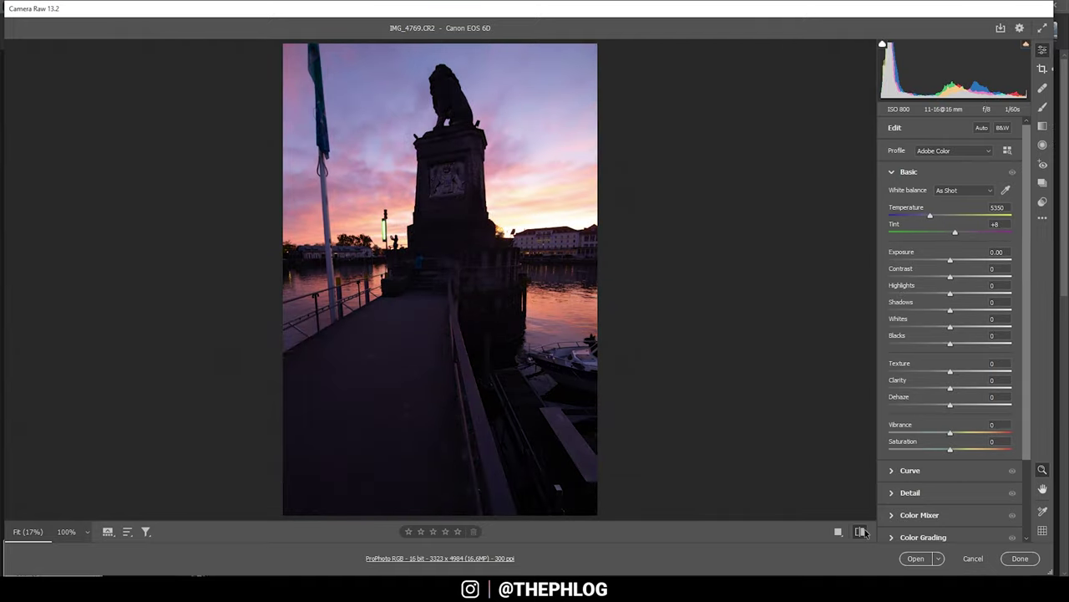
pyautogui.click(860, 531)
pyautogui.click(860, 531)
pyautogui.click(860, 532)
pyautogui.click(860, 532)
pyautogui.click(860, 532)
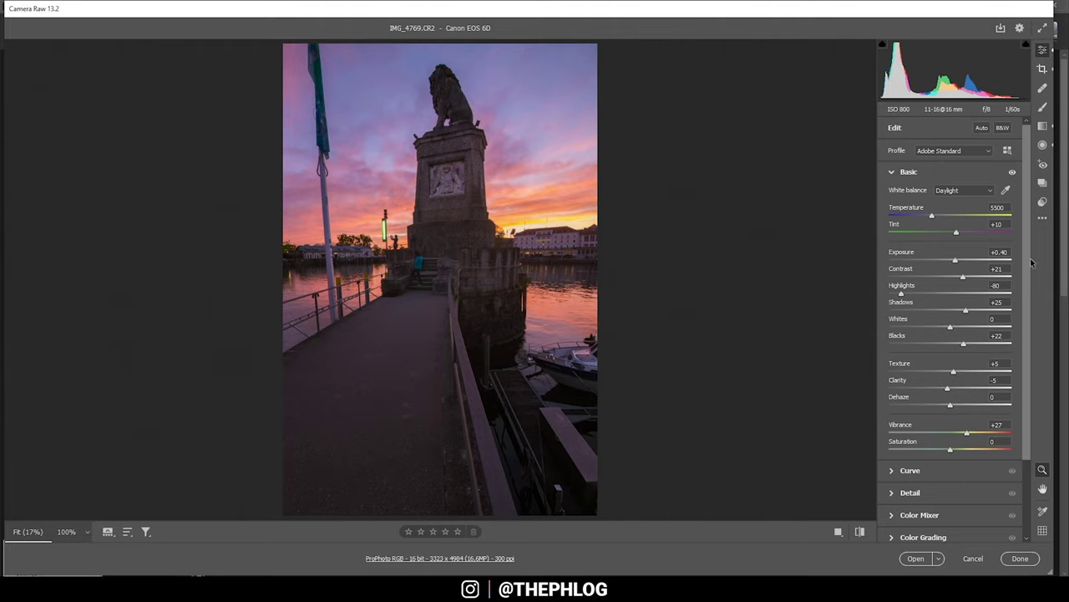
pyautogui.click(1043, 126)
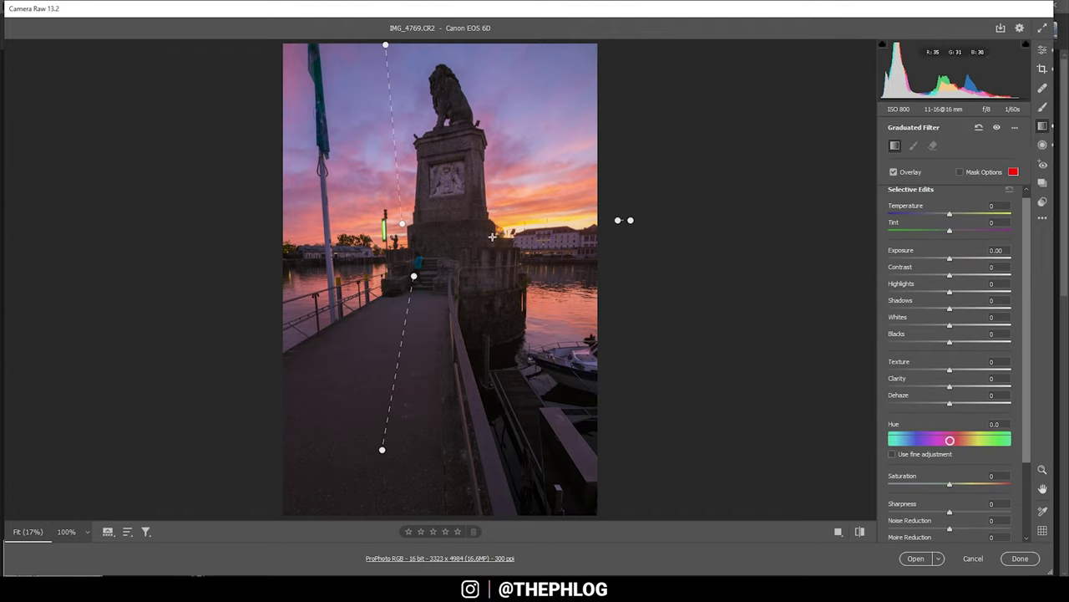
# Step: Select the top sky graduated filter and lower its Exposure to -0.60
pyautogui.click(386, 45)
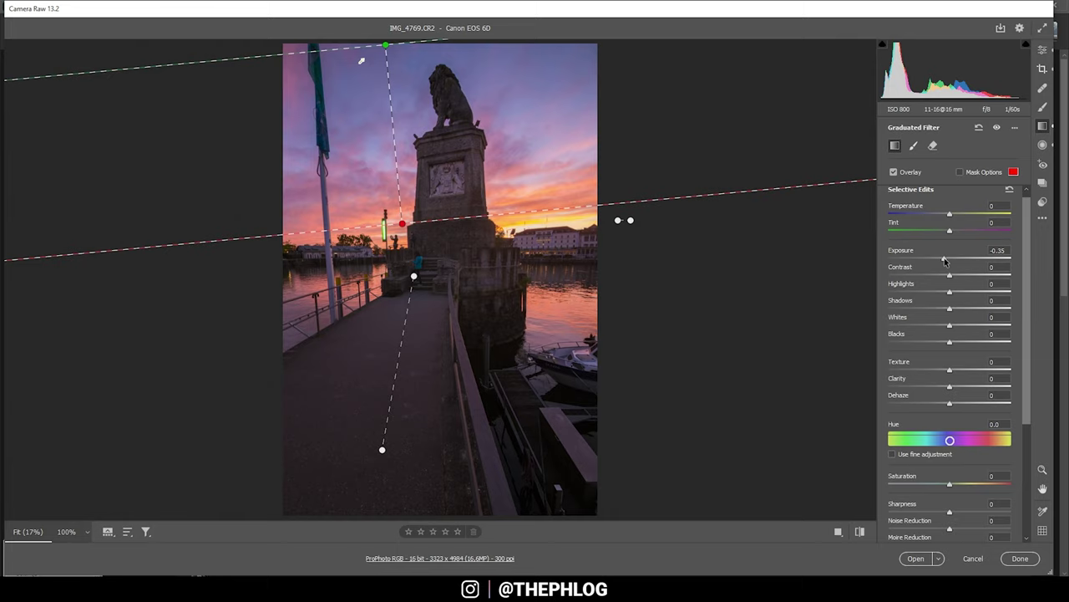
pyautogui.moveTo(944, 261); pyautogui.dragTo(940, 260)
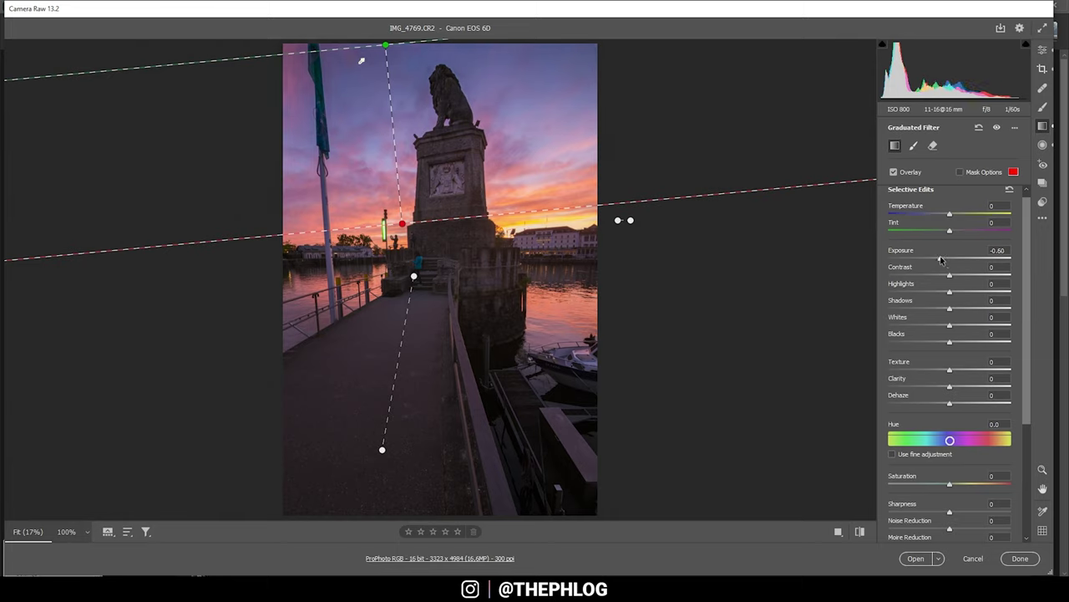
pyautogui.scroll(-3, 940, 260)
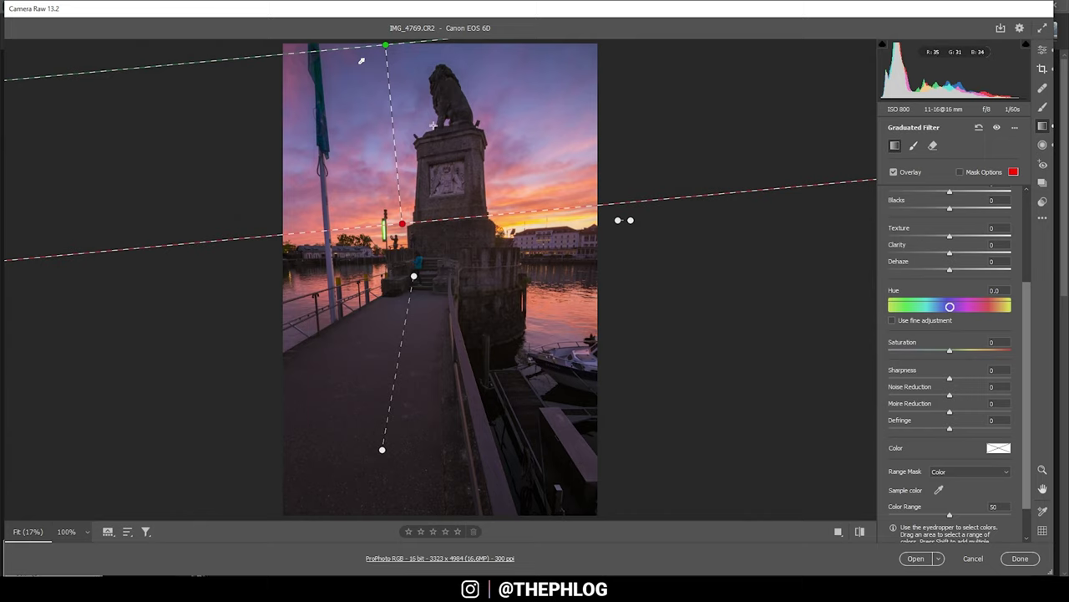
# Step: Select the graduated filter over the pier and pull its Whites down to -100
pyautogui.click(413, 277)
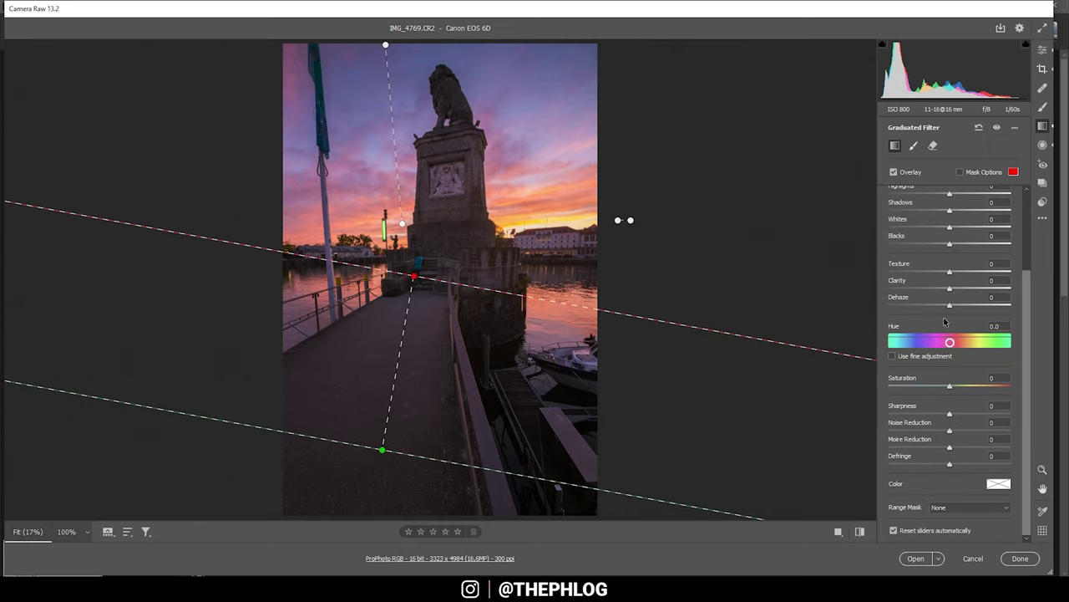
pyautogui.scroll(2, 962, 303)
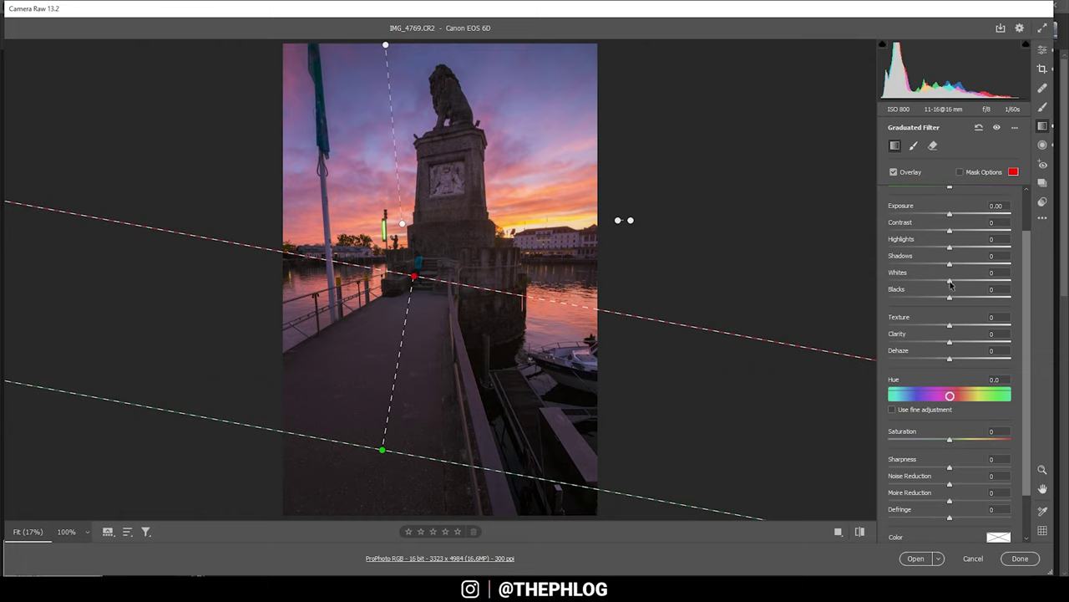
pyautogui.moveTo(950, 281); pyautogui.dragTo(823, 271)
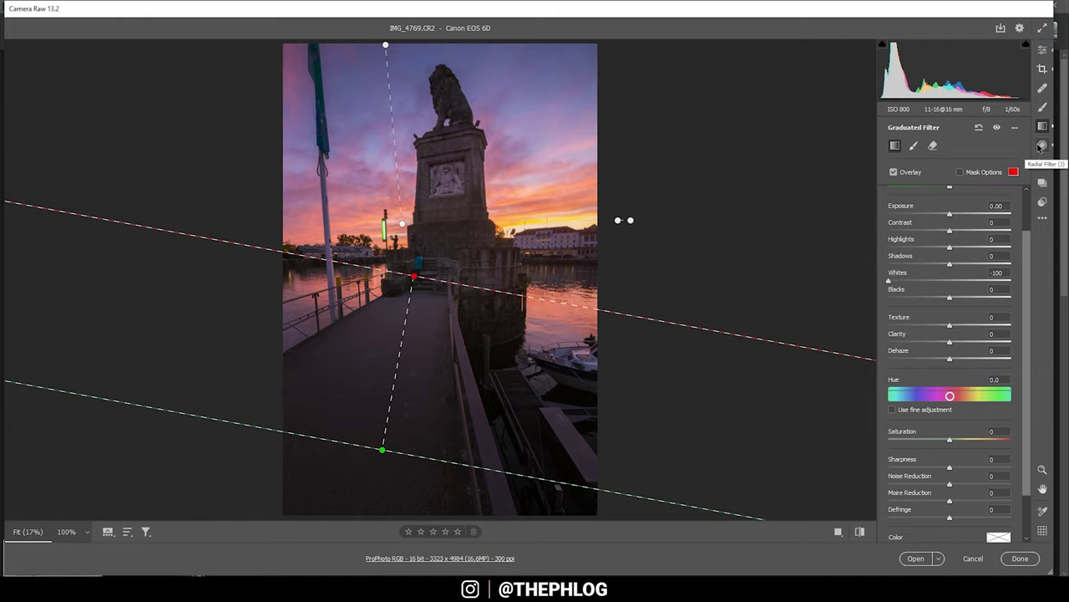
pyautogui.click(1041, 147)
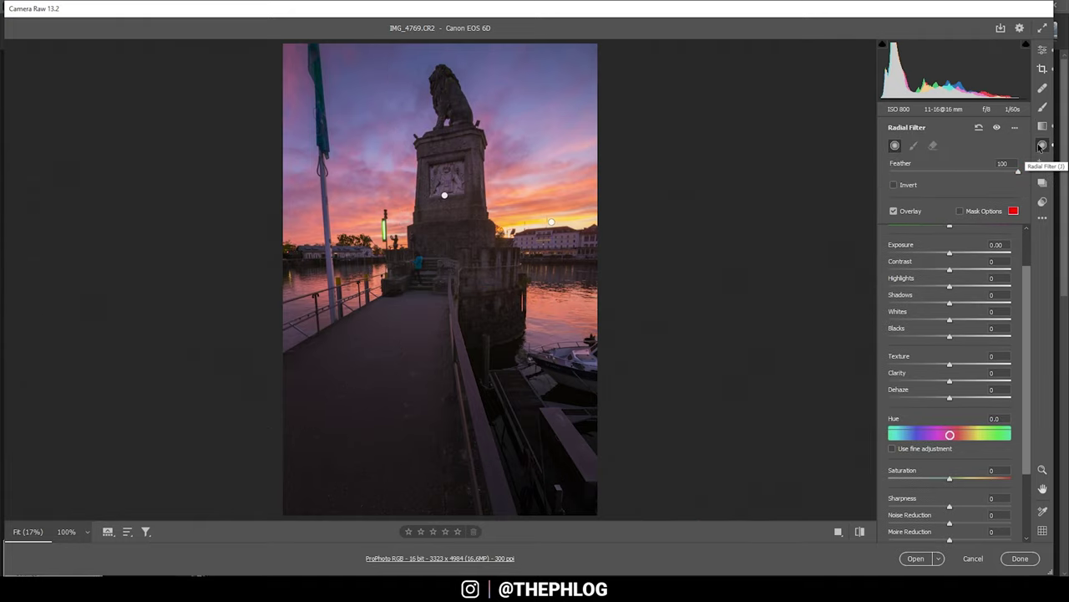
# Step: Add a radial filter over the sunlit buildings right of the statue with Blacks +47 and Dehaze -27
pyautogui.click(552, 223)
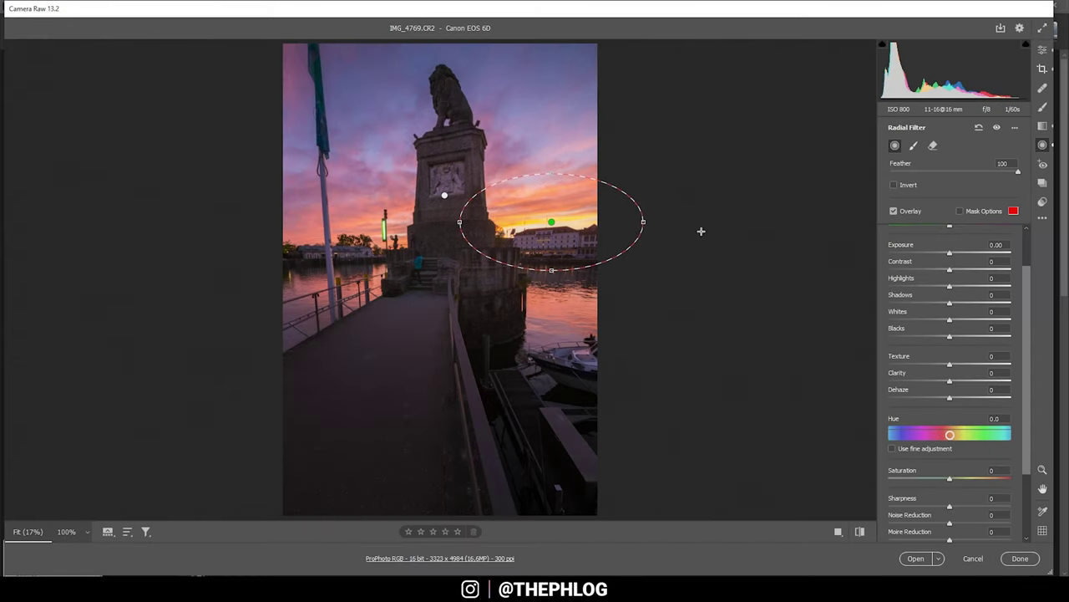
pyautogui.moveTo(953, 336); pyautogui.dragTo(982, 340)
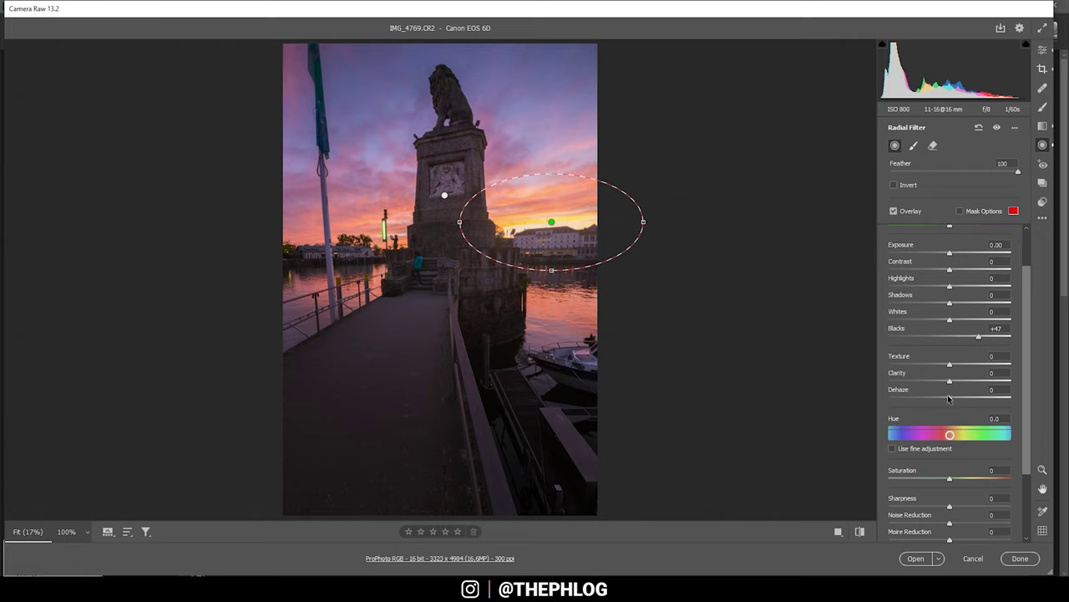
pyautogui.moveTo(945, 398); pyautogui.dragTo(934, 399)
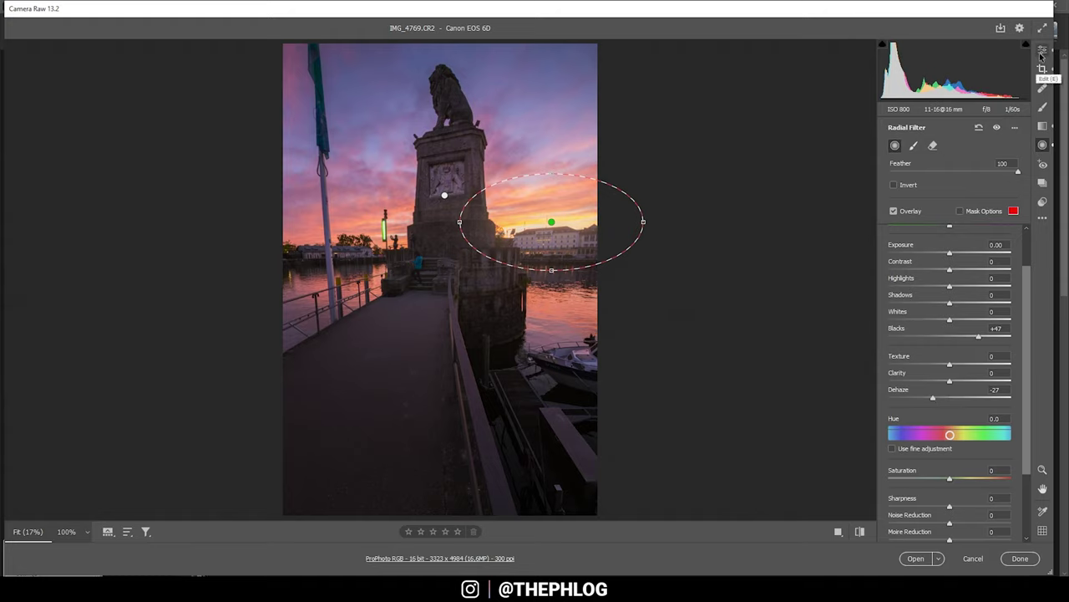
pyautogui.click(1041, 52)
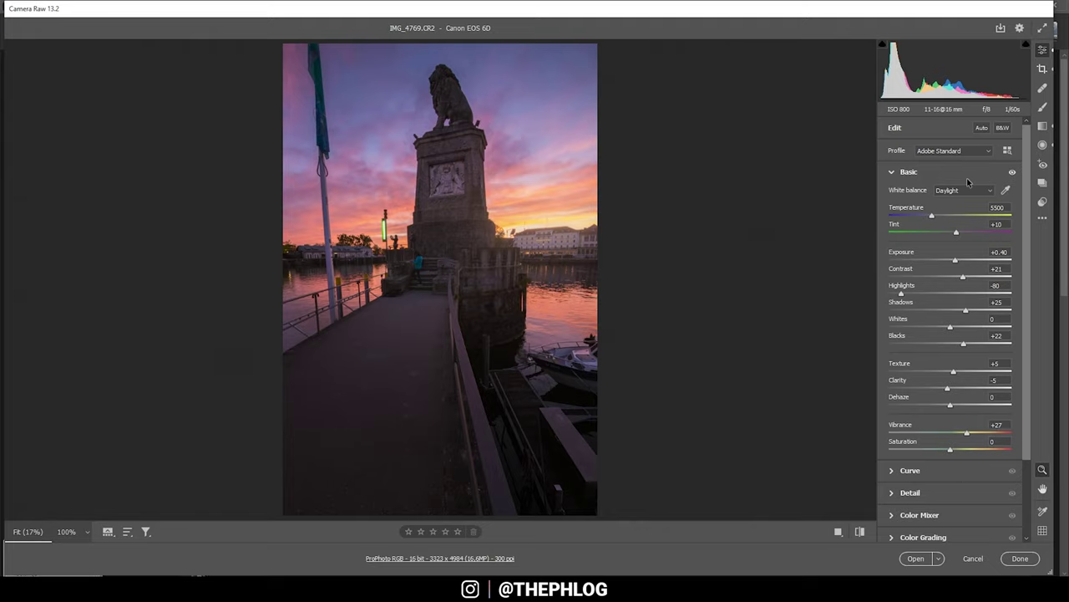
# Step: Move the red-channel point curve's top point to input 239, output 254 to warm the highlights
pyautogui.click(909, 172)
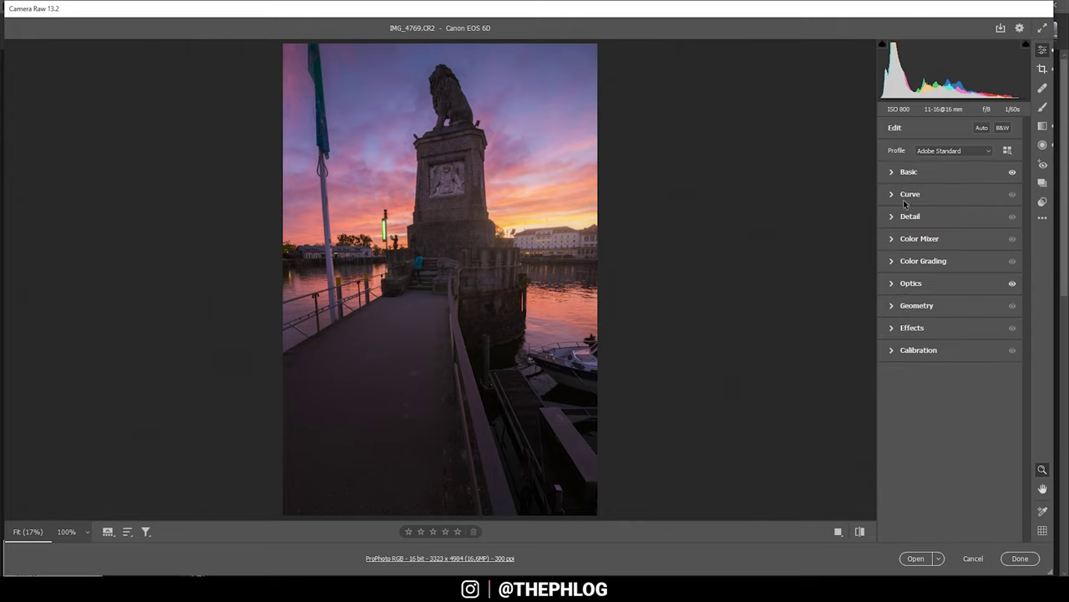
pyautogui.click(906, 196)
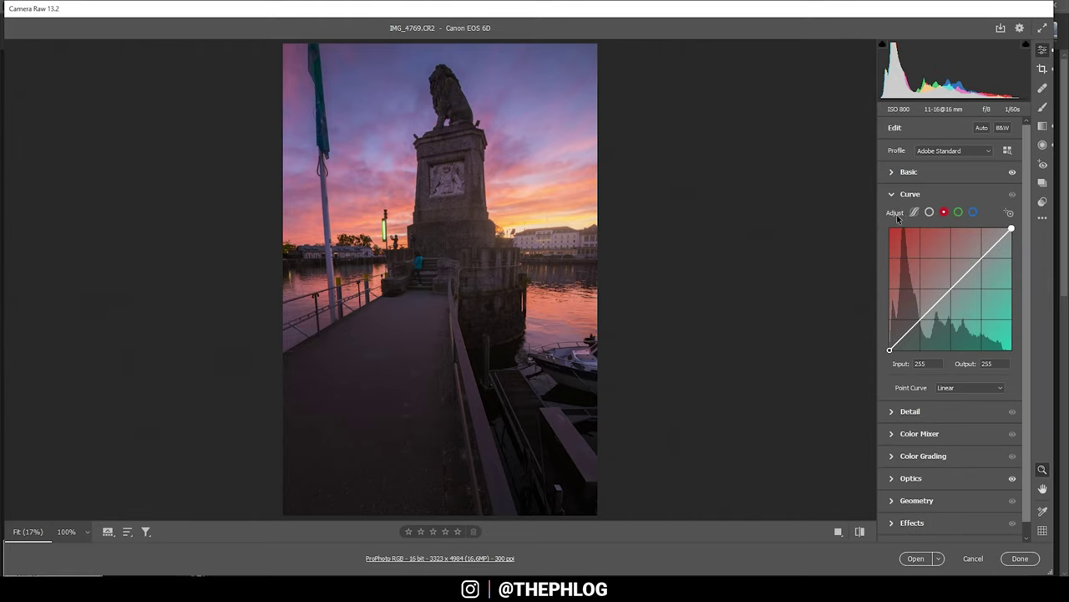
pyautogui.click(944, 213)
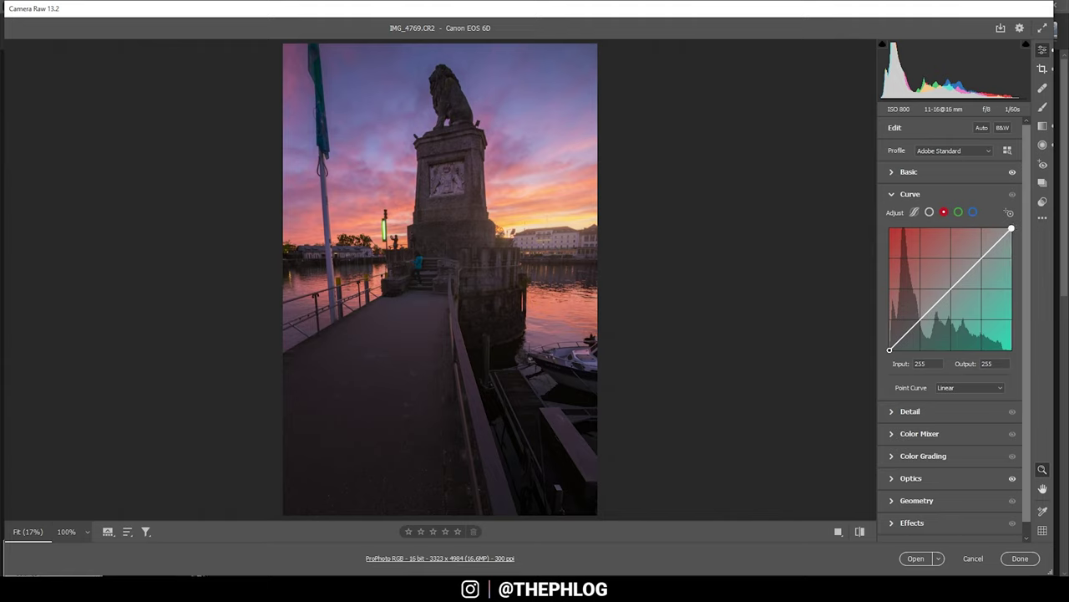
pyautogui.moveTo(1011, 228); pyautogui.dragTo(1004, 229)
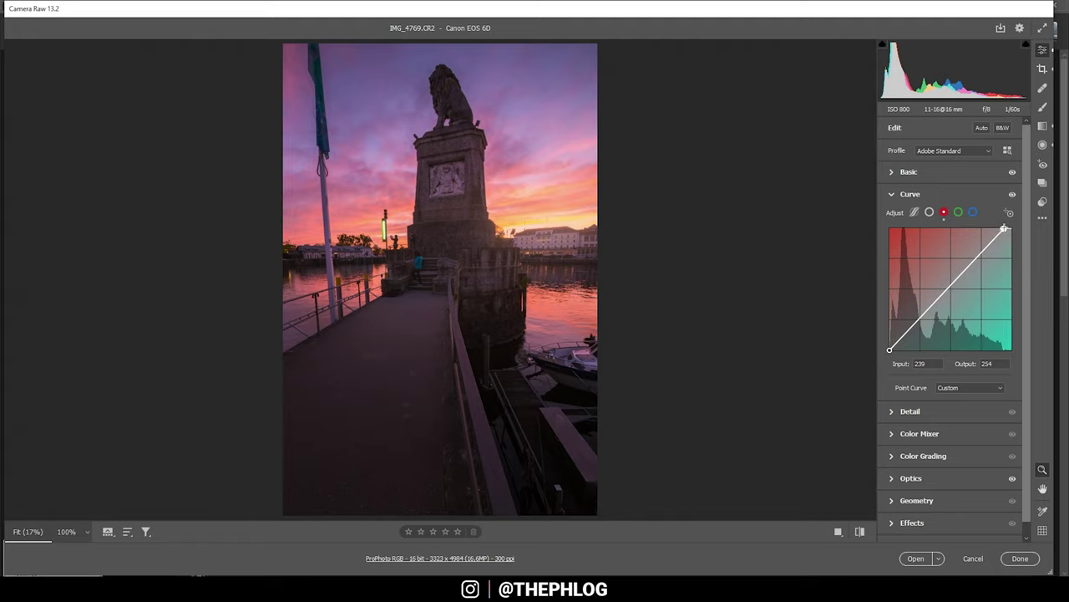
pyautogui.click(891, 194)
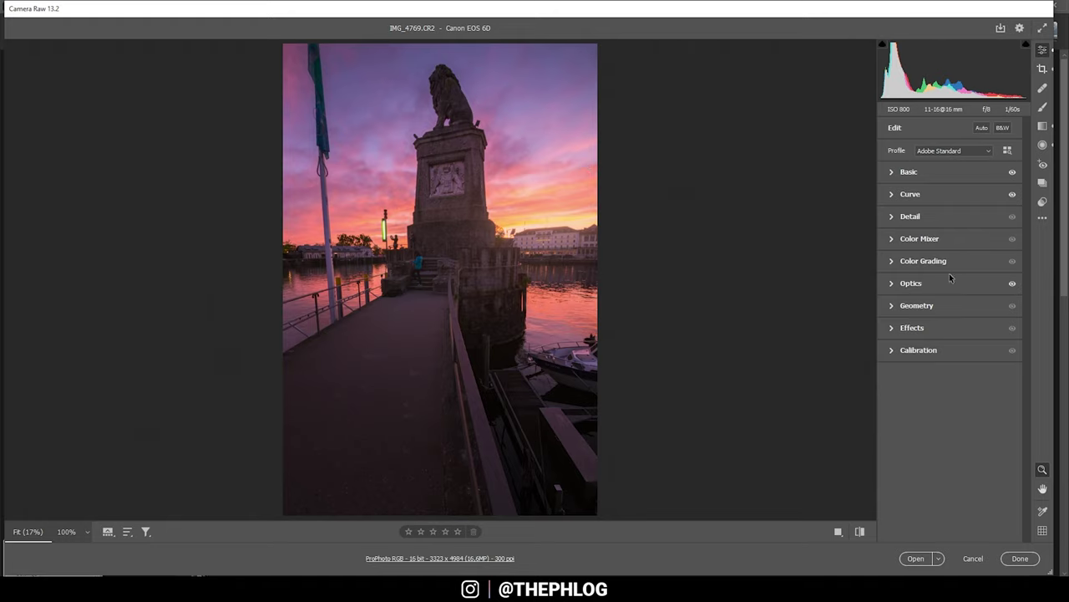
# Step: Grade the highlights toward warm orange with reduced saturation
pyautogui.click(917, 261)
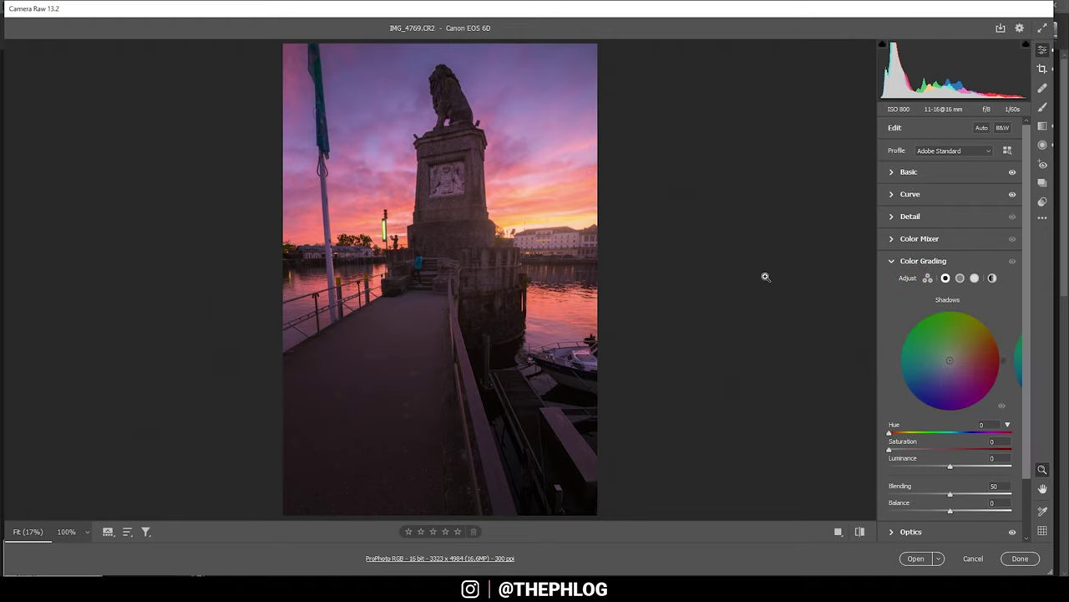
pyautogui.click(974, 278)
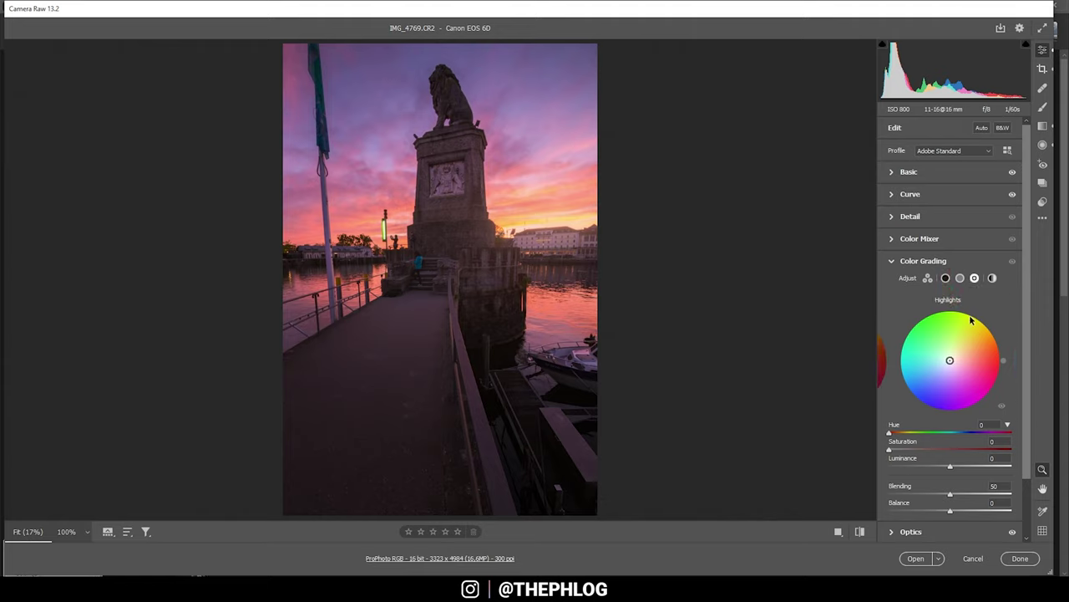
pyautogui.moveTo(950, 360); pyautogui.dragTo(968, 349)
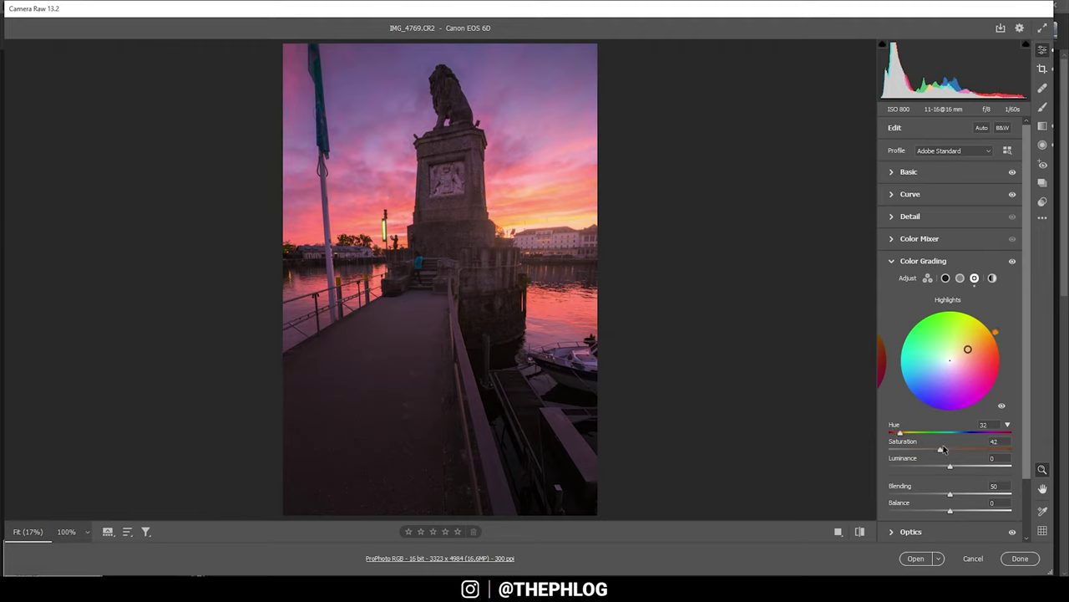
pyautogui.moveTo(940, 451); pyautogui.dragTo(919, 452)
# Step: Tint the shadows faintly blue at Hue 211, Saturation 7
pyautogui.click(945, 279)
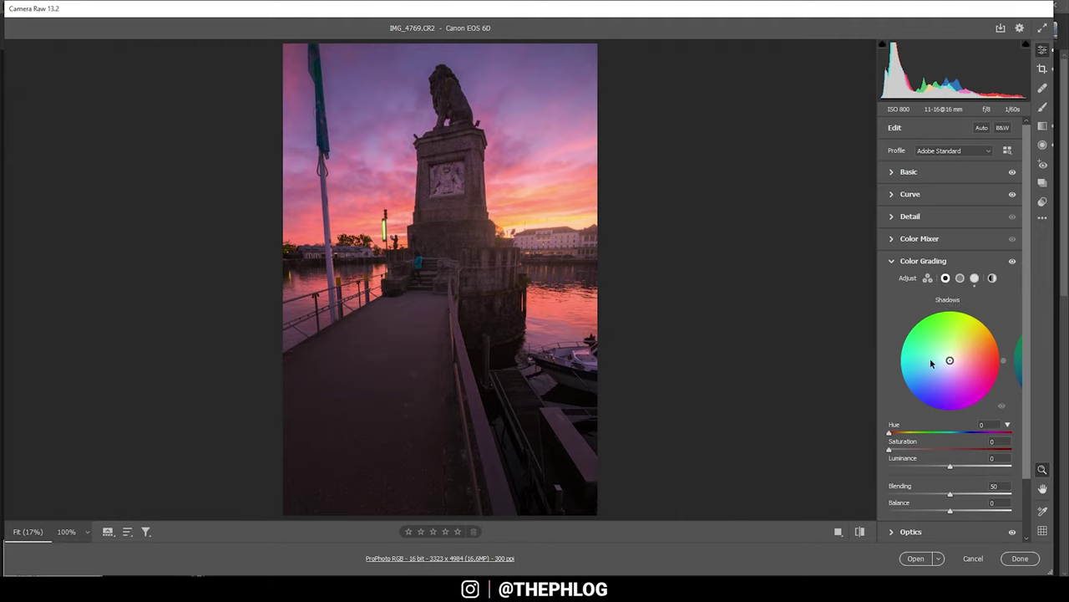
pyautogui.moveTo(950, 361); pyautogui.dragTo(944, 363)
pyautogui.moveTo(905, 451)
pyautogui.mouseDown()
pyautogui.moveTo(840, 437)
pyautogui.moveTo(897, 450)
pyautogui.mouseUp()
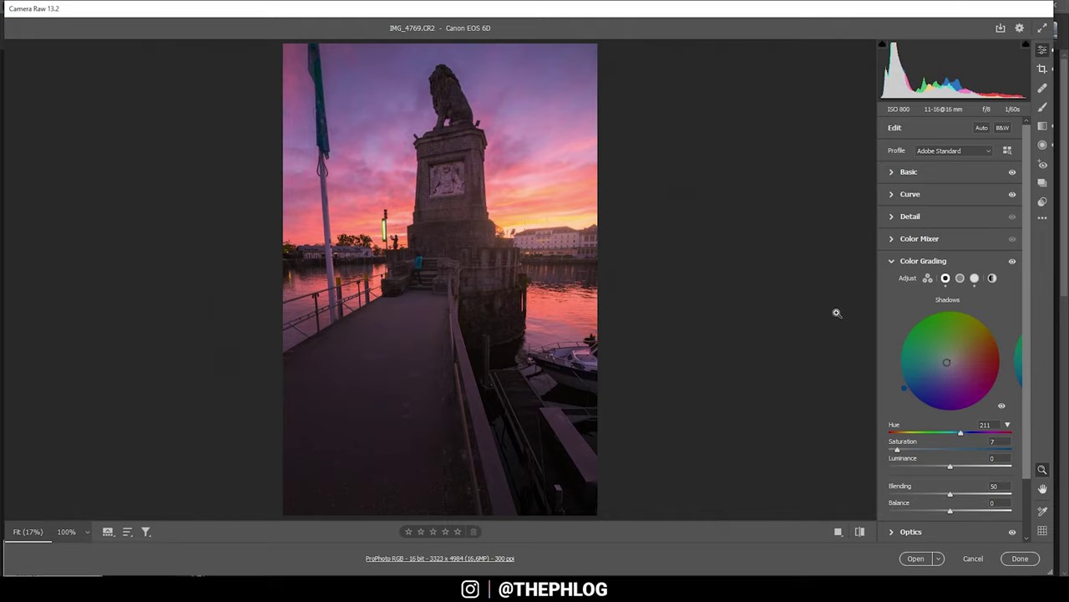
pyautogui.click(894, 262)
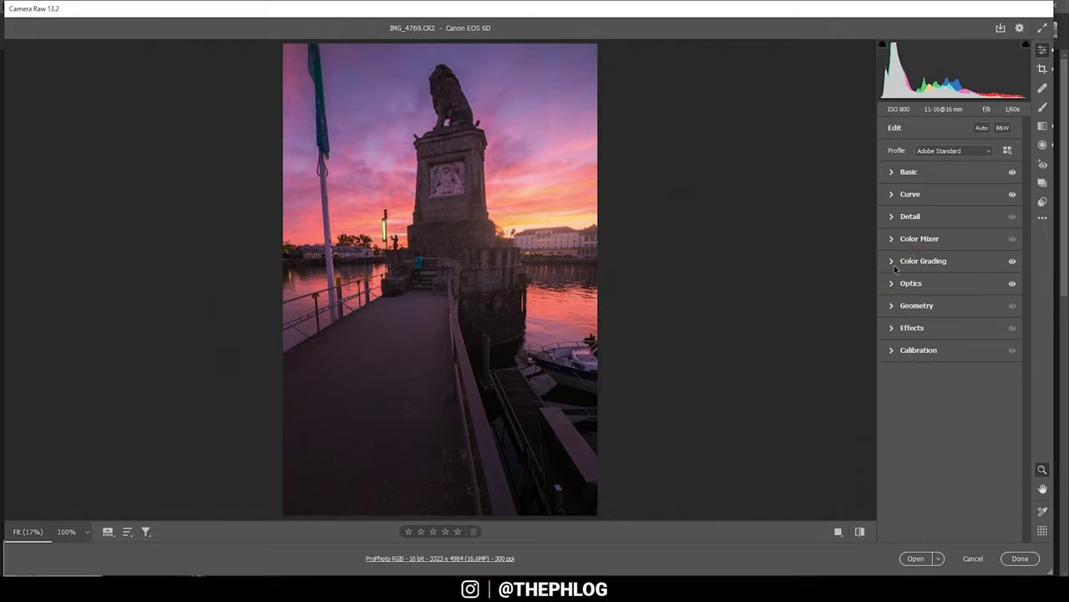
# Step: Set sharpening to 80, Radius 0.5, Detail 100, Masking 55, and open the photo in Photoshop
pyautogui.click(893, 216)
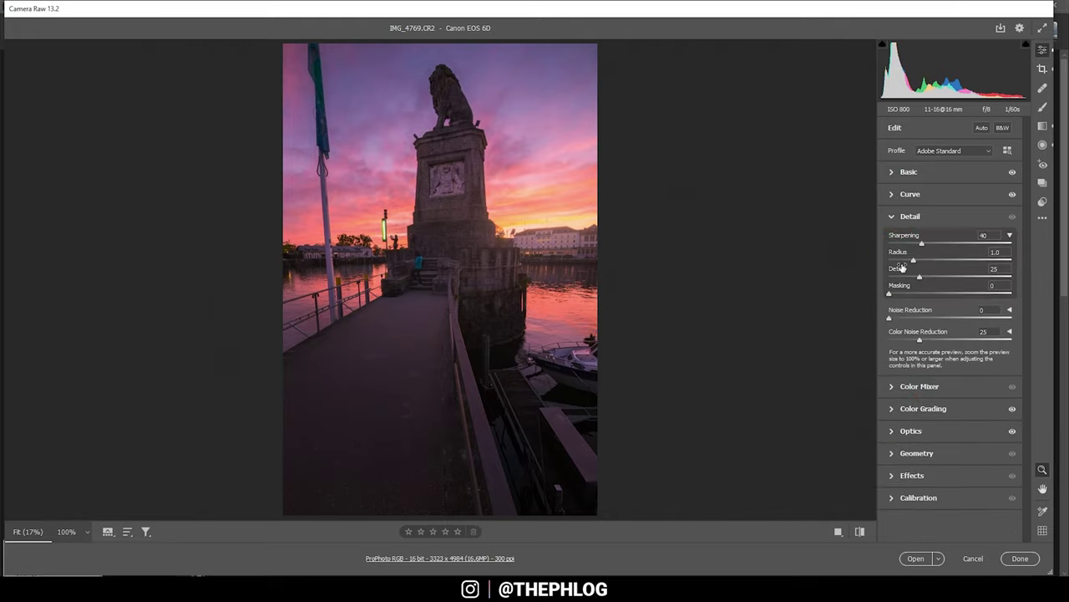
pyautogui.click(943, 242)
pyautogui.moveTo(915, 259); pyautogui.dragTo(856, 259)
pyautogui.moveTo(919, 278); pyautogui.dragTo(1064, 286)
pyautogui.moveTo(889, 294); pyautogui.dragTo(956, 294)
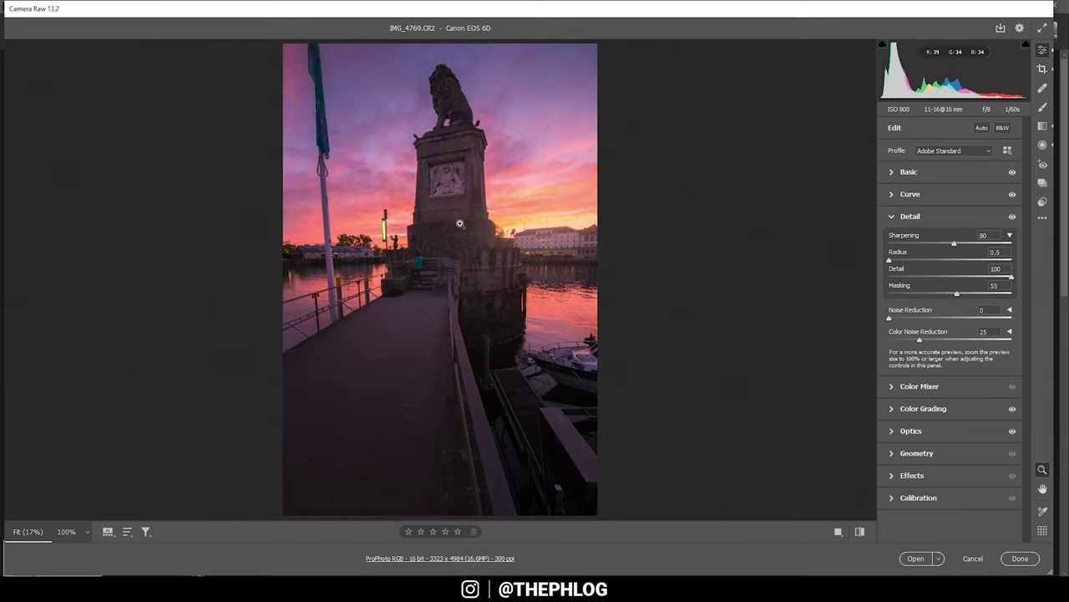
pyautogui.click(918, 560)
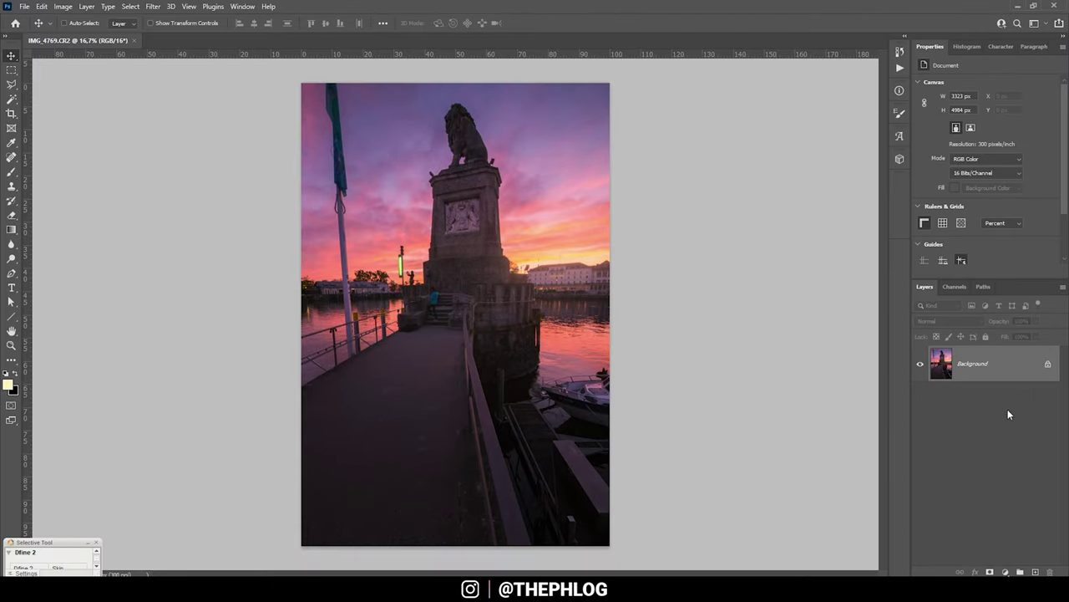
# Step: Unlock the Background layer, duplicate it, and lasso the flag and pole on the left
pyautogui.click(1048, 364)
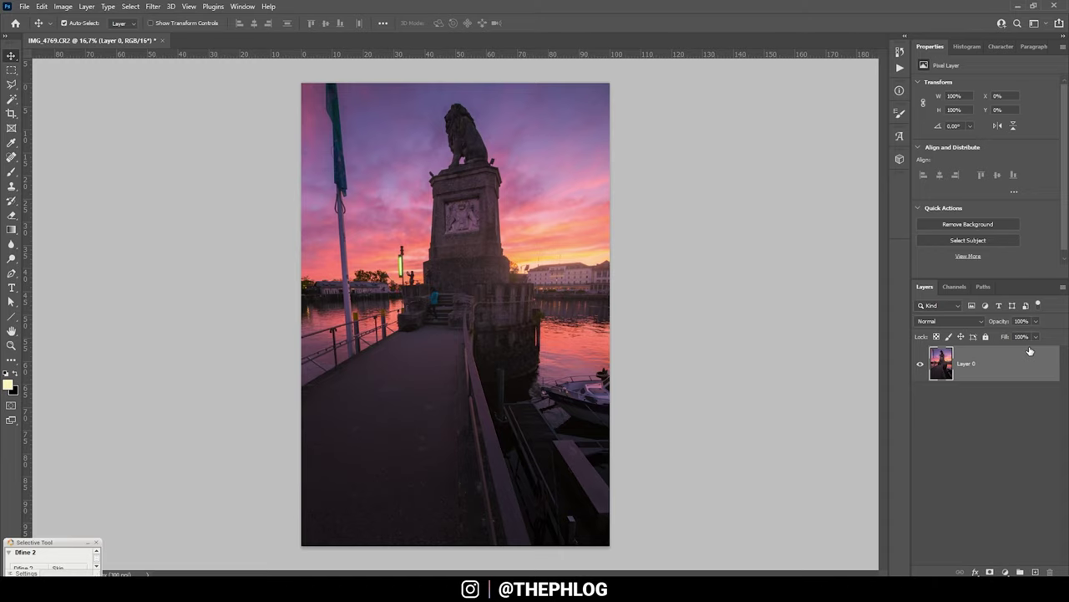
pyautogui.hotkey('ctrl', 'j')
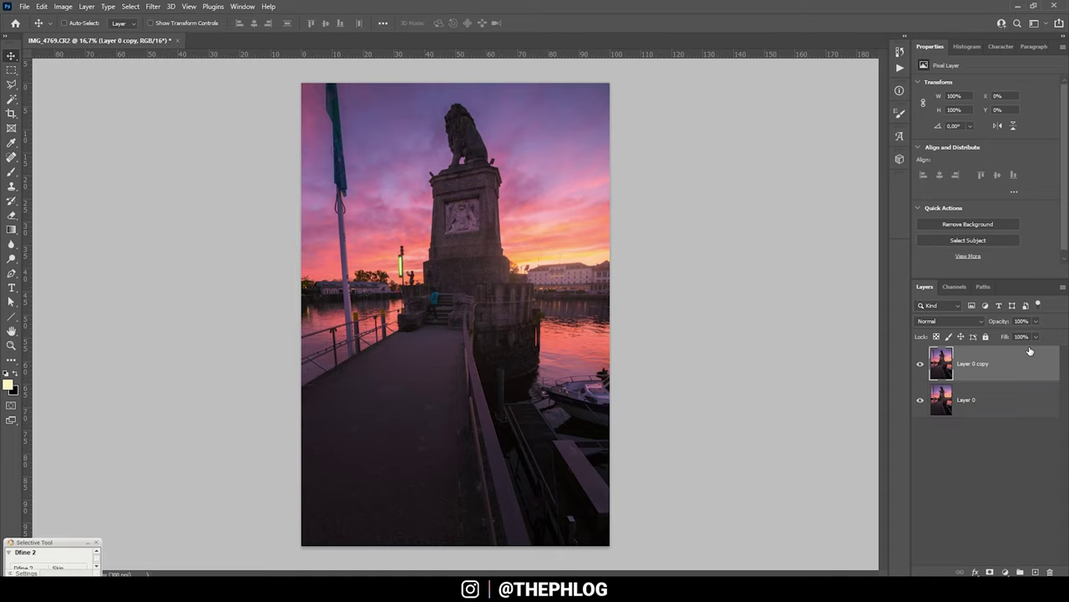
pyautogui.click(11, 85)
pyautogui.scroll(5, 316, 224)
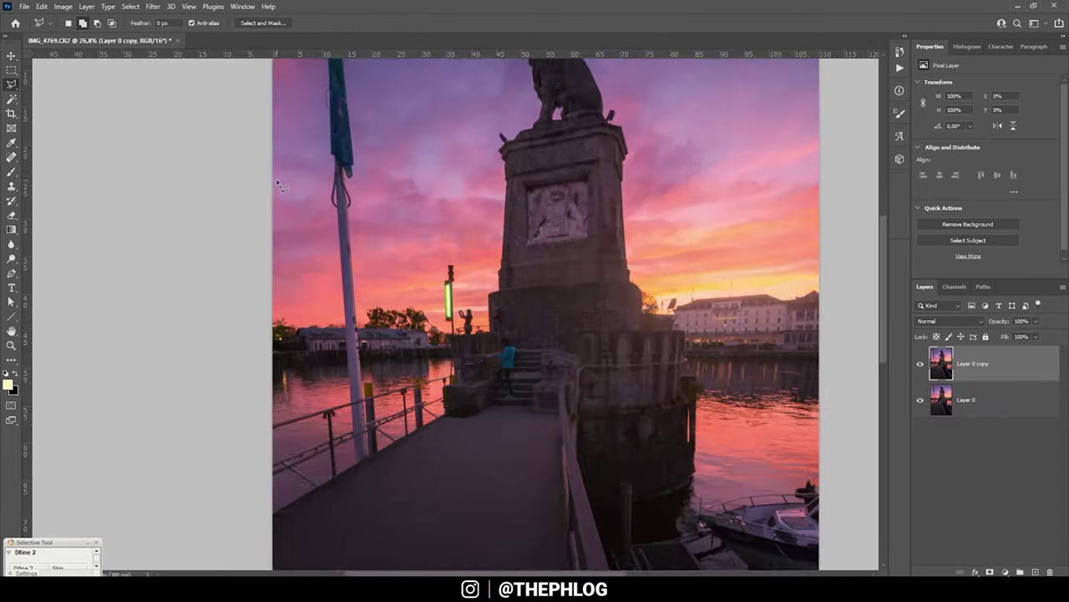
pyautogui.scroll(4, 309, 174)
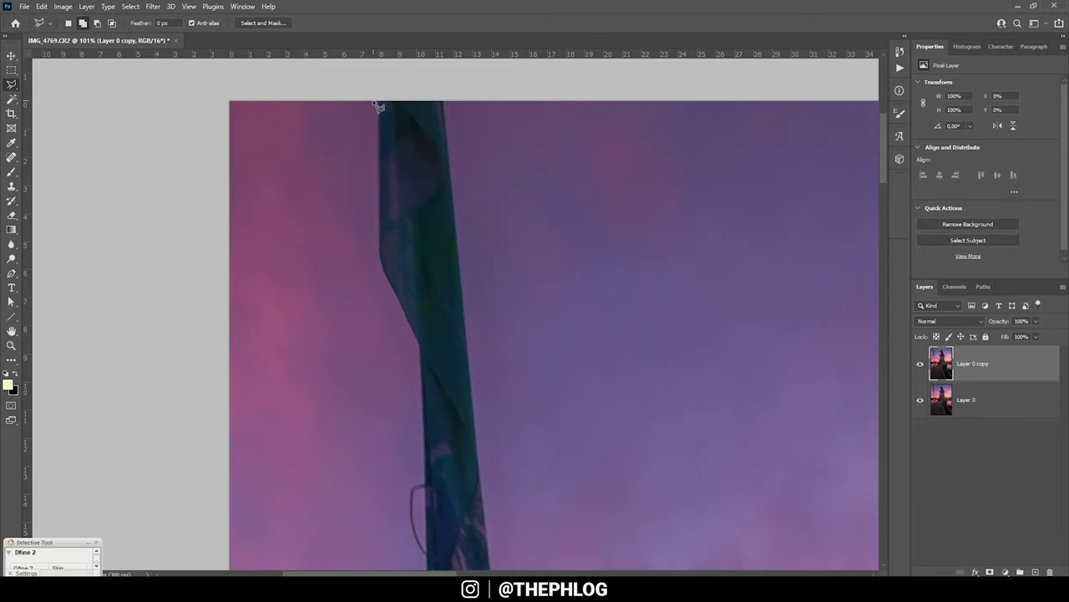
pyautogui.moveTo(374, 101); pyautogui.dragTo(374, 266)
pyautogui.moveTo(415, 347)
pyautogui.mouseDown()
pyautogui.moveTo(422, 478)
pyautogui.moveTo(409, 482)
pyautogui.moveTo(407, 509)
pyautogui.moveTo(439, 424)
pyautogui.moveTo(427, 410)
pyautogui.moveTo(449, 451)
pyautogui.moveTo(541, 434)
pyautogui.moveTo(496, 133)
pyautogui.moveTo(505, 122)
pyautogui.moveTo(486, 187)
pyautogui.moveTo(512, 126)
pyautogui.mouseUp()
pyautogui.hotkey('ctrl', '0')
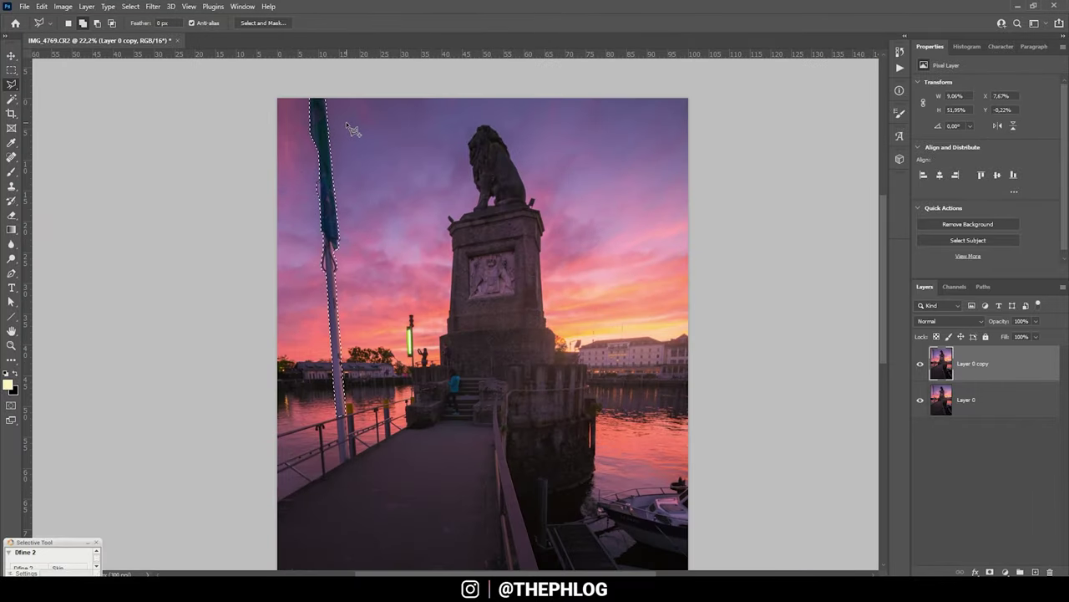
# Step: Content-Aware fill the selection to erase the flag and pole, then deselect
pyautogui.hotkey('shift', 'F5')
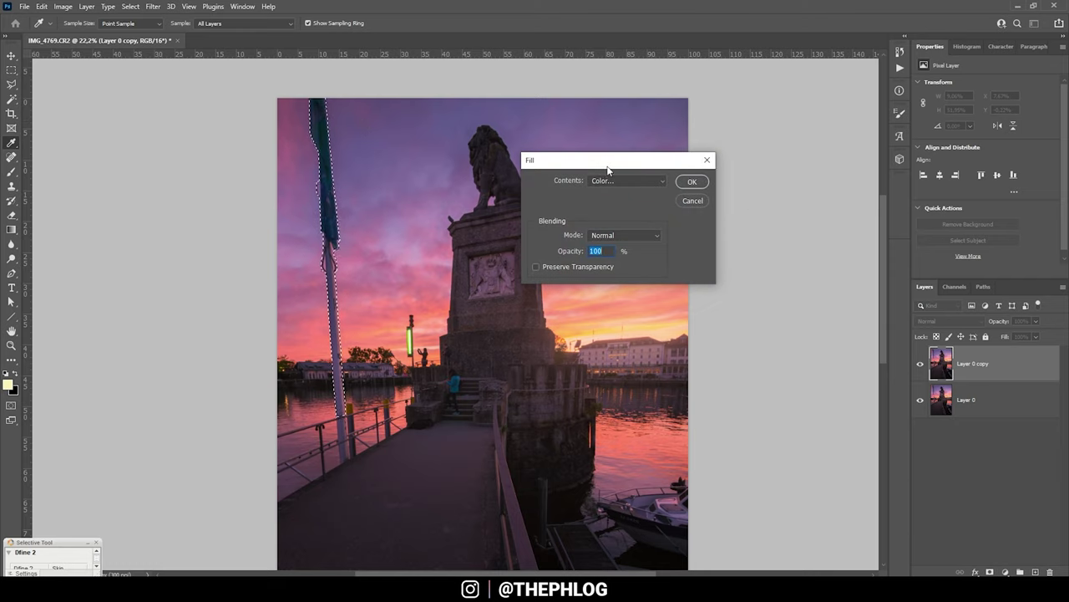
pyautogui.click(618, 180)
pyautogui.click(629, 232)
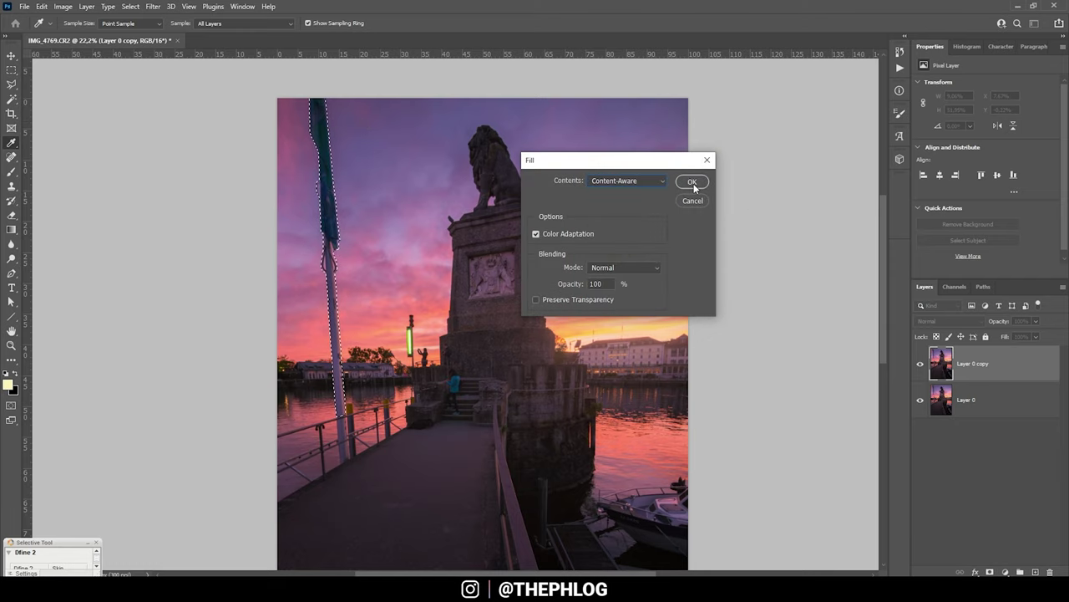
pyautogui.click(693, 182)
pyautogui.hotkey('ctrl', 'd')
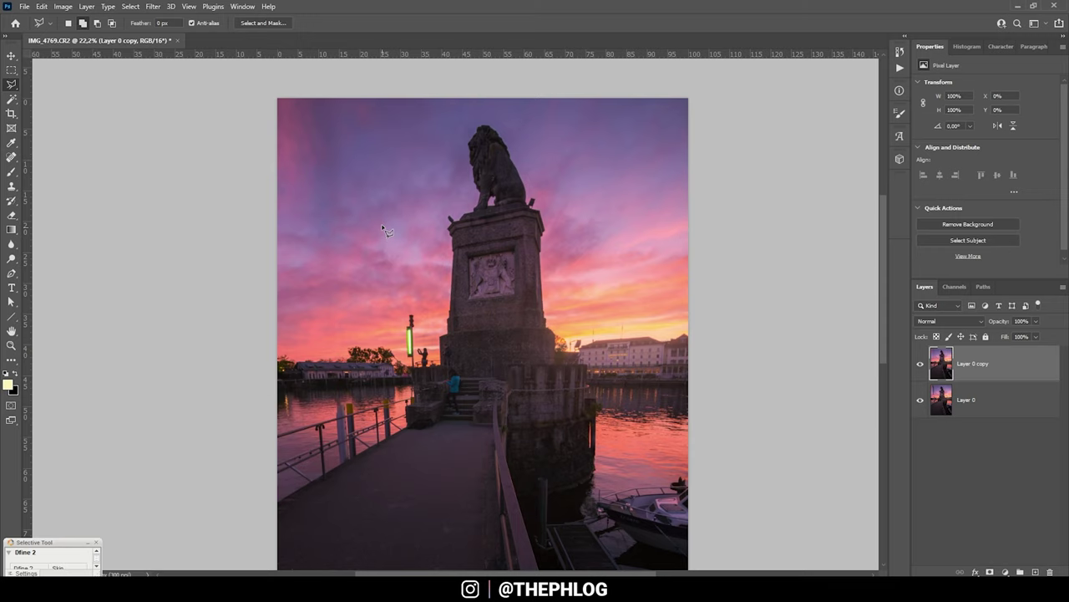
# Step: Clone water over the white post by the railing
pyautogui.scroll(-1, 669, 334)
pyautogui.scroll(5, 535, 243)
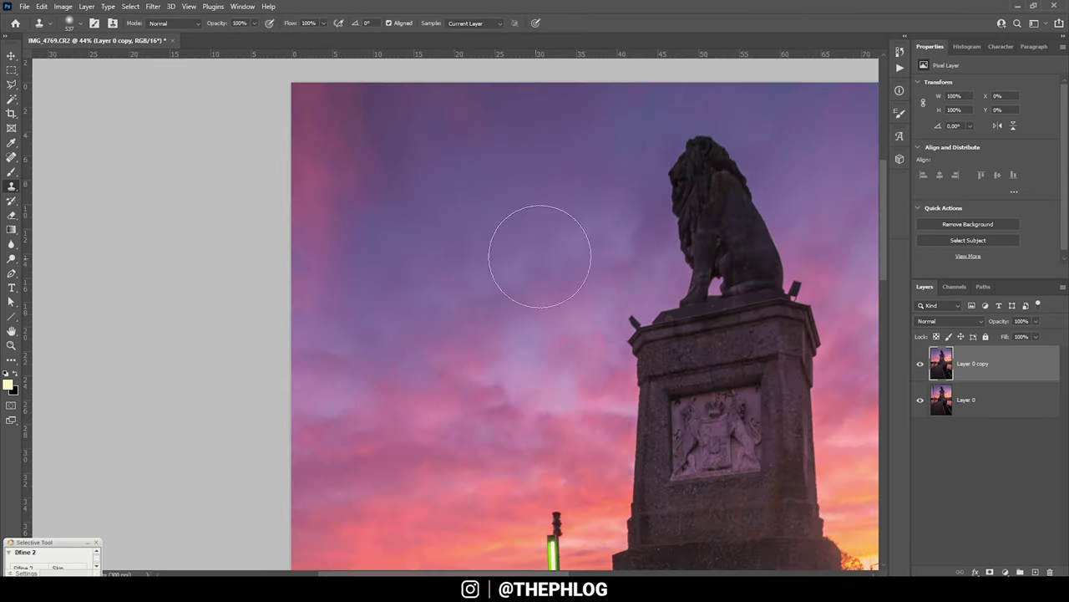
pyautogui.scroll(-5, 534, 242)
pyautogui.scroll(6, 338, 445)
pyautogui.click(339, 413)
pyautogui.click(380, 560)
pyautogui.click(342, 158)
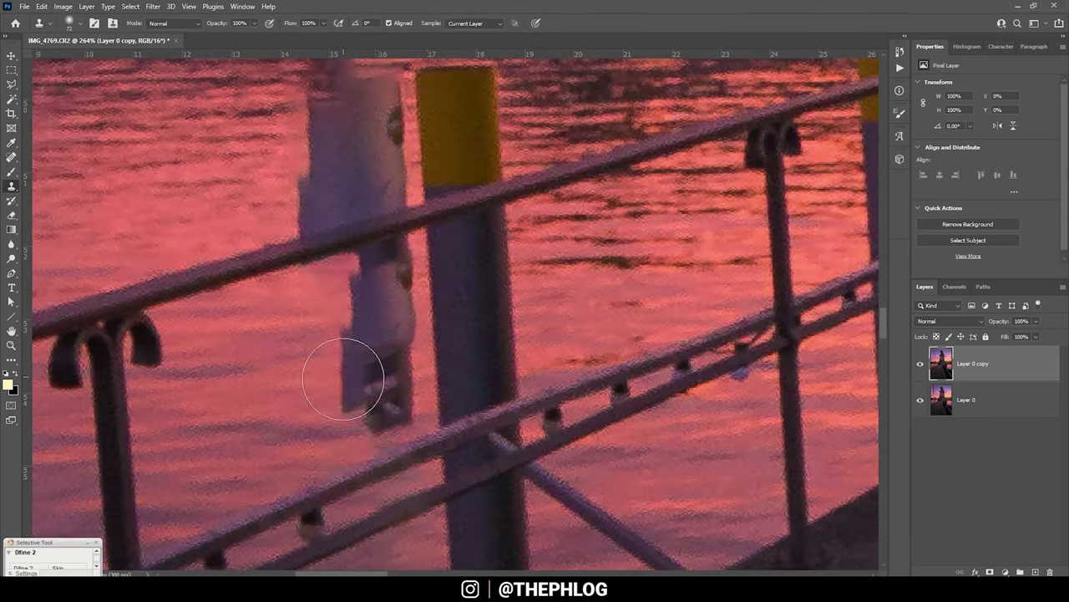
pyautogui.moveTo(346, 375); pyautogui.dragTo(401, 301)
pyautogui.moveTo(318, 250); pyautogui.dragTo(391, 242)
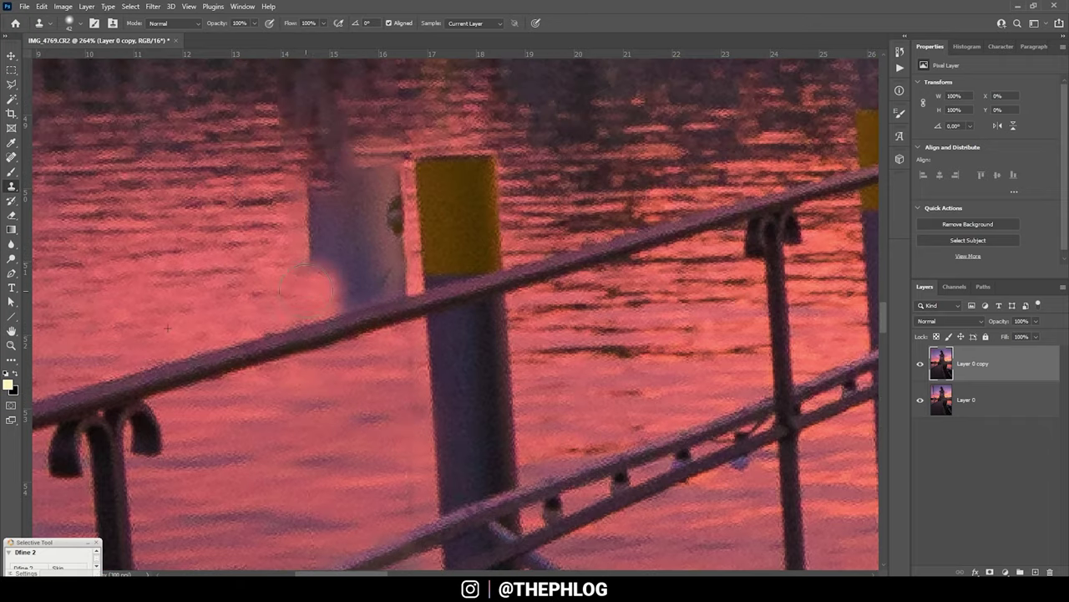
pyautogui.moveTo(317, 268)
pyautogui.mouseDown()
pyautogui.moveTo(379, 231)
pyautogui.moveTo(360, 288)
pyautogui.mouseUp()
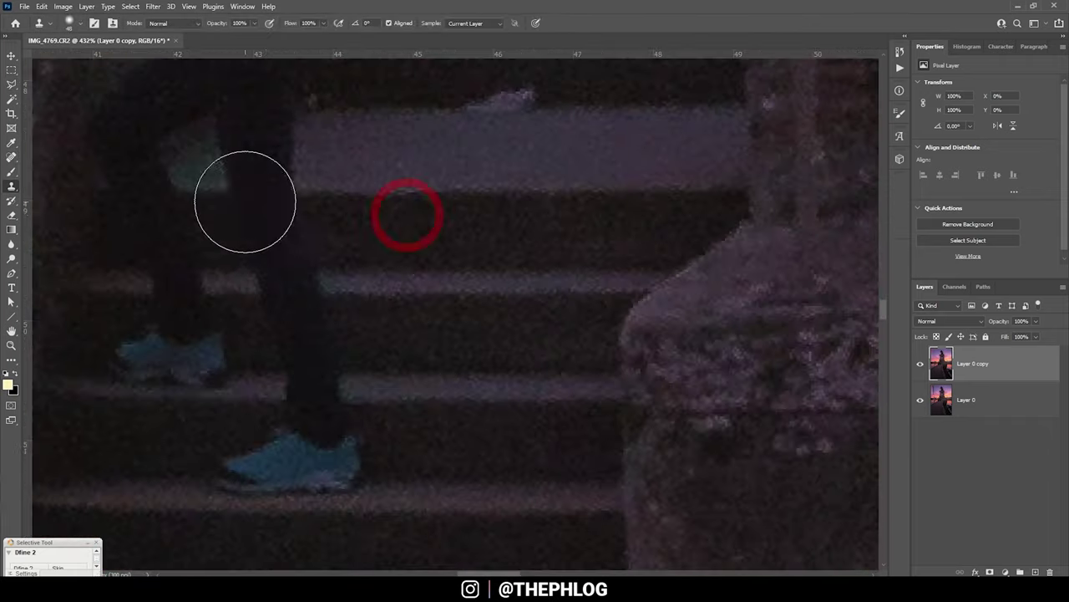
# Step: Clone away the man's legs on the stairs and heal out the woman's silhouette
pyautogui.moveTo(243, 201)
pyautogui.mouseDown()
pyautogui.moveTo(295, 285)
pyautogui.moveTo(317, 459)
pyautogui.mouseUp()
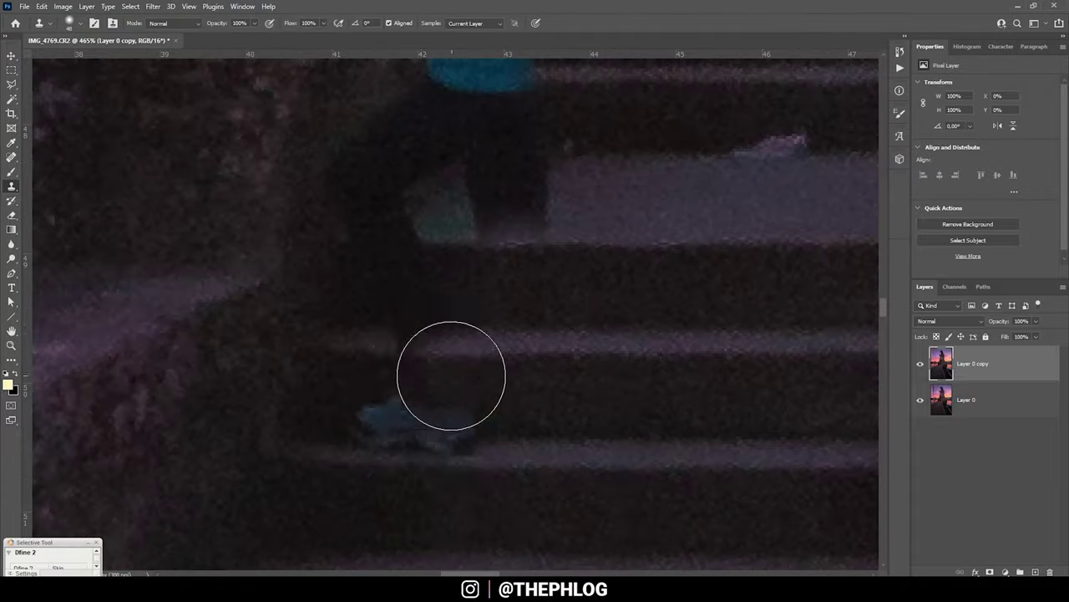
pyautogui.moveTo(451, 426); pyautogui.dragTo(558, 215)
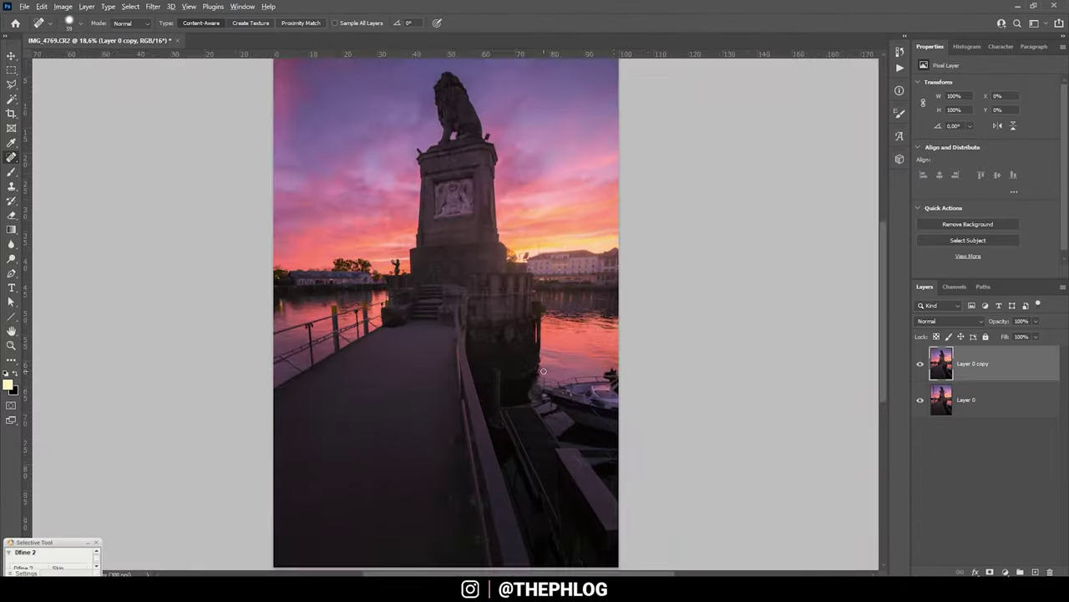
pyautogui.press('c')
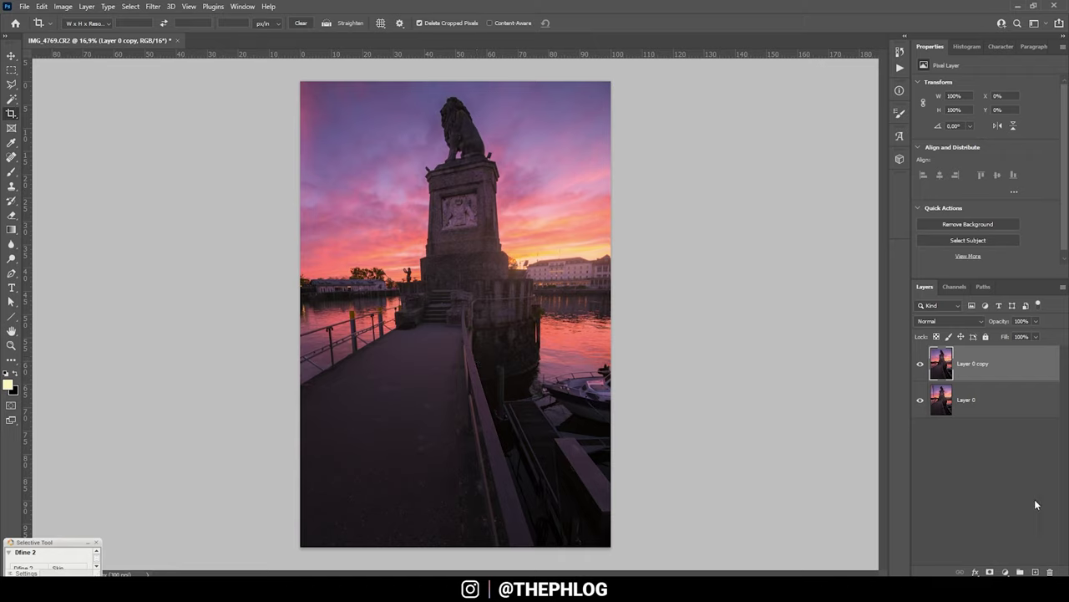
# Step: Delete the original Layer 0 and add a new Overlay-mode Layer 1
pyautogui.click(972, 410)
pyautogui.press('Delete')
pyautogui.click(1035, 572)
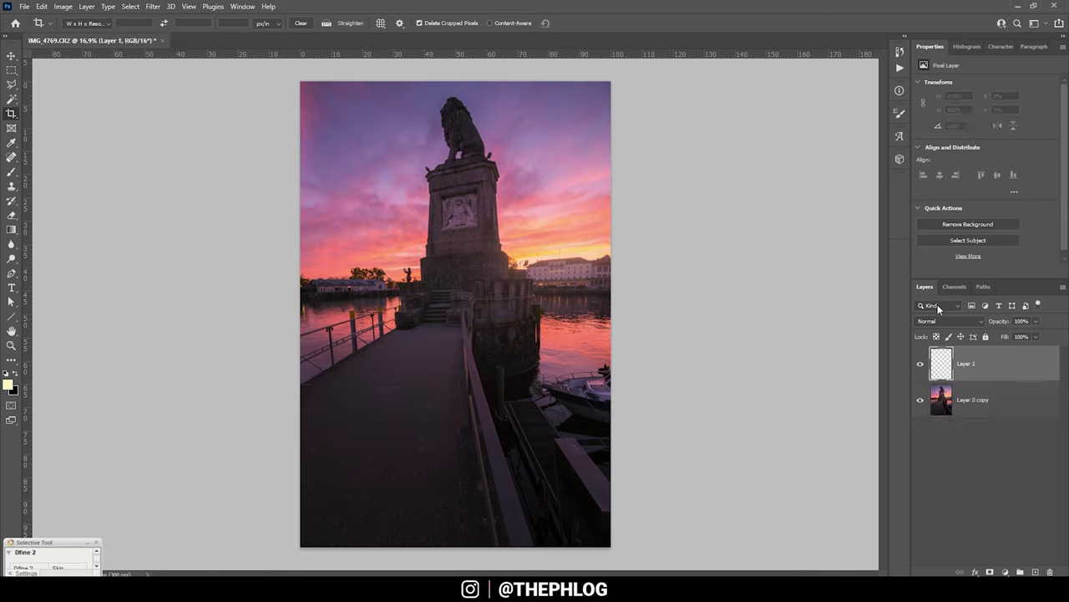
pyautogui.click(949, 321)
pyautogui.click(953, 436)
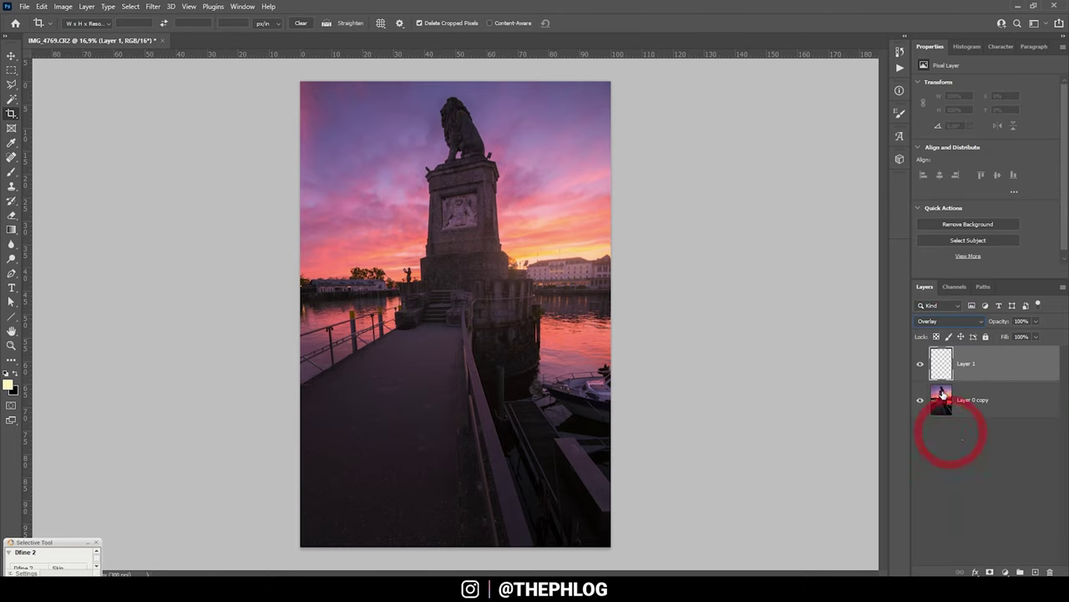
# Step: Apply a TK RapidMask2 Midtones luminosity mask to Layer 1
pyautogui.click(901, 234)
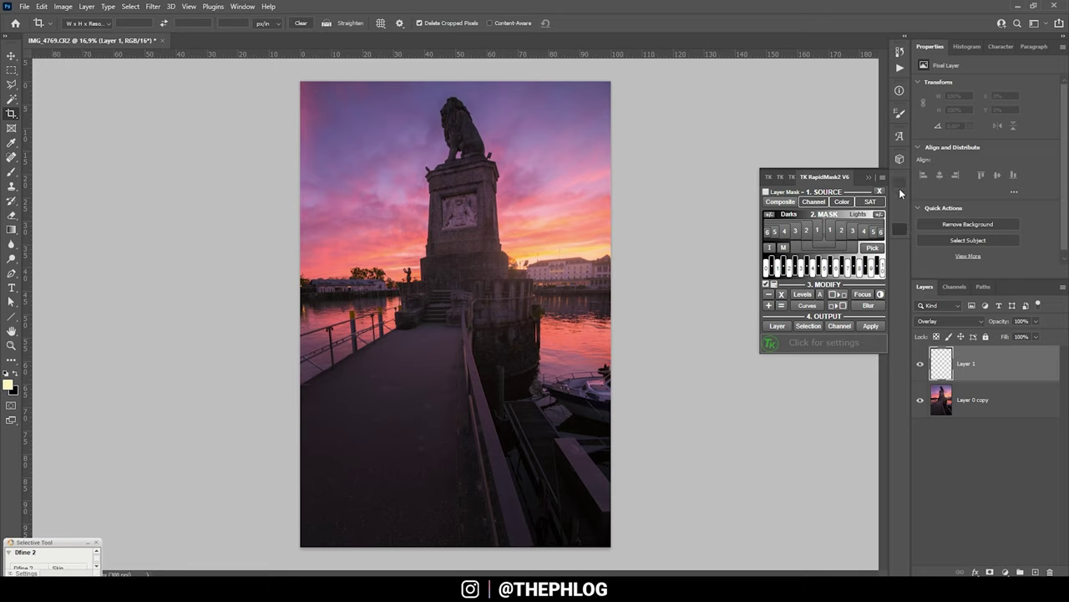
pyautogui.click(807, 243)
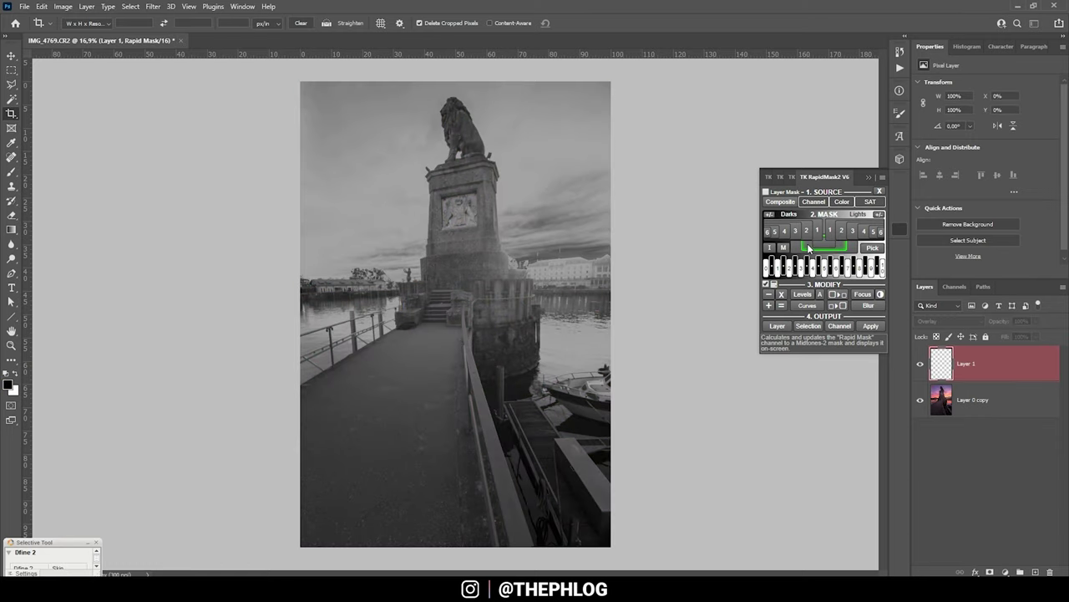
pyautogui.click(767, 192)
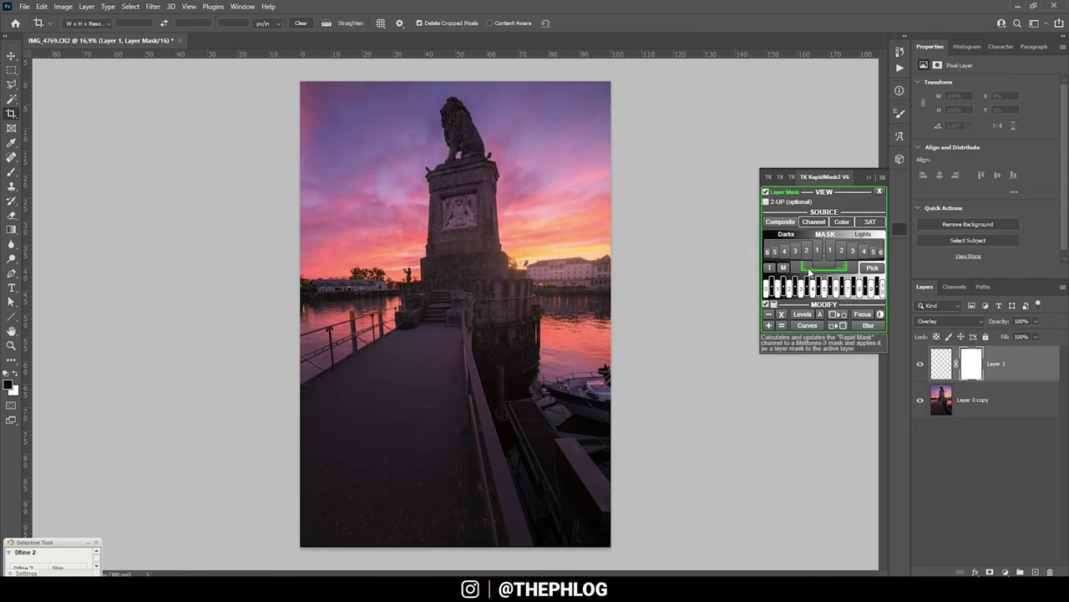
pyautogui.click(940, 357)
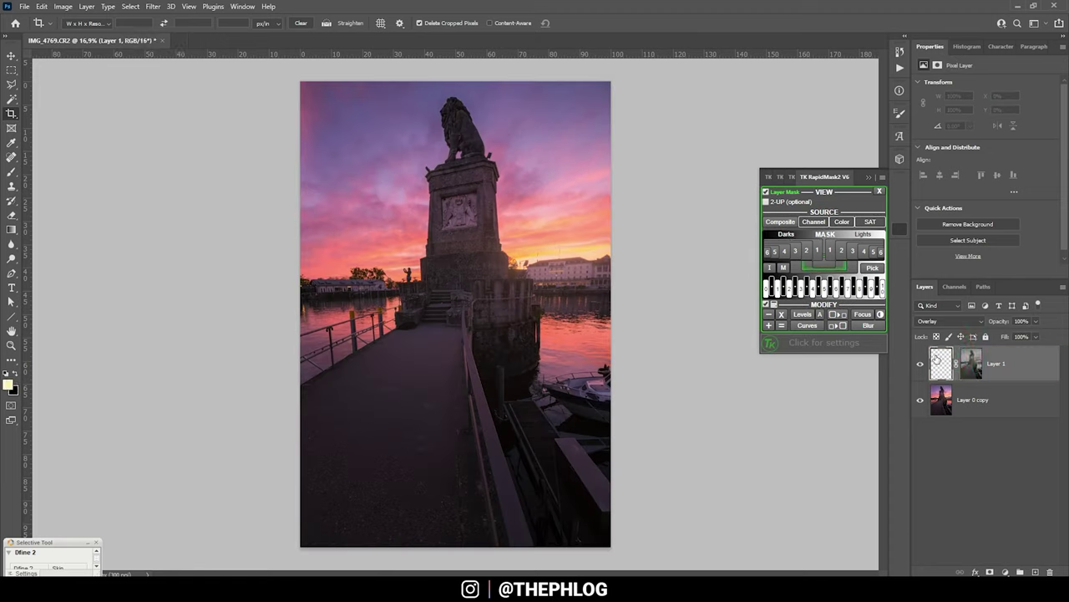
# Step: Set up a white brush at 25% opacity and 641 px size
pyautogui.press('b')
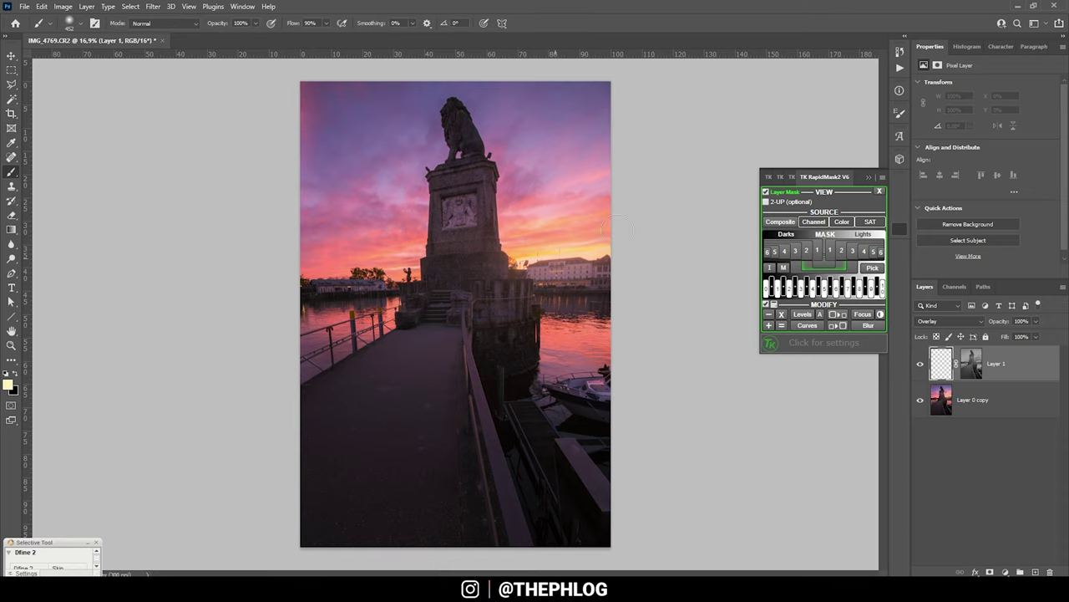
pyautogui.click(8, 385)
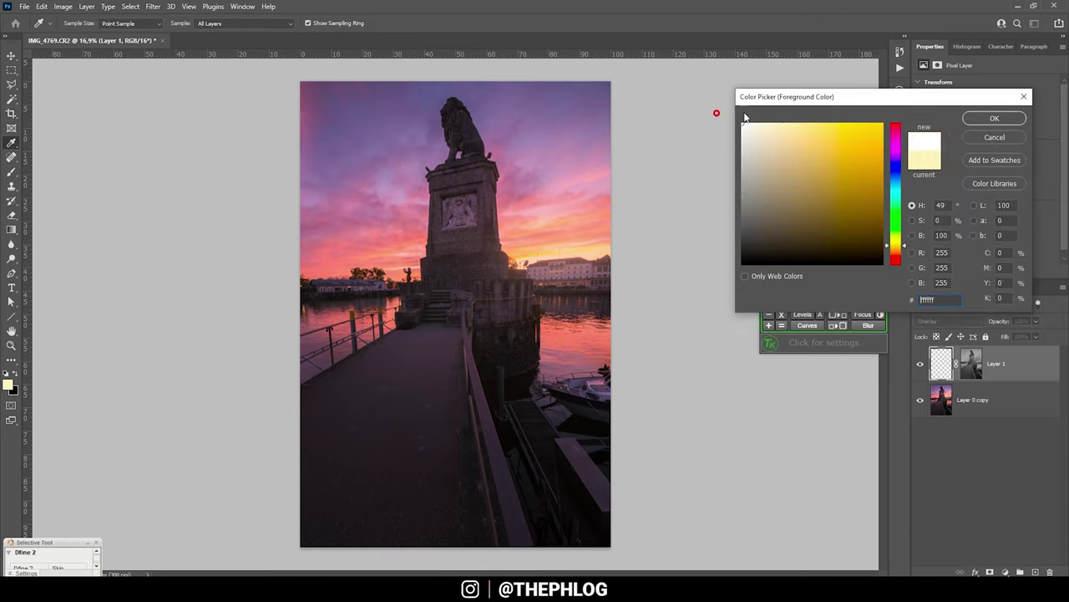
pyautogui.click(995, 119)
pyautogui.click(256, 24)
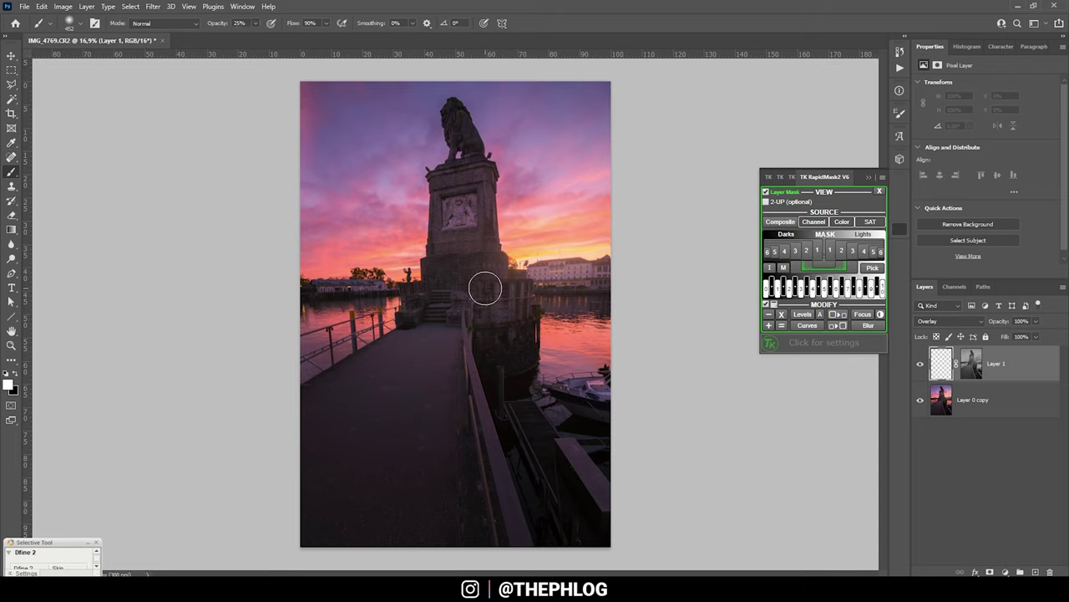
pyautogui.moveTo(482, 287); pyautogui.dragTo(477, 279)
pyautogui.moveTo(458, 215)
pyautogui.mouseDown()
pyautogui.moveTo(462, 202)
pyautogui.moveTo(466, 268)
pyautogui.mouseUp()
# Step: Paint white over the tower base, stairs, right-side buildings, railing and walkway, comparing before and after
pyautogui.moveTo(499, 305)
pyautogui.mouseDown()
pyautogui.moveTo(509, 306)
pyautogui.moveTo(451, 299)
pyautogui.moveTo(466, 200)
pyautogui.moveTo(466, 239)
pyautogui.moveTo(455, 151)
pyautogui.moveTo(465, 155)
pyautogui.mouseUp()
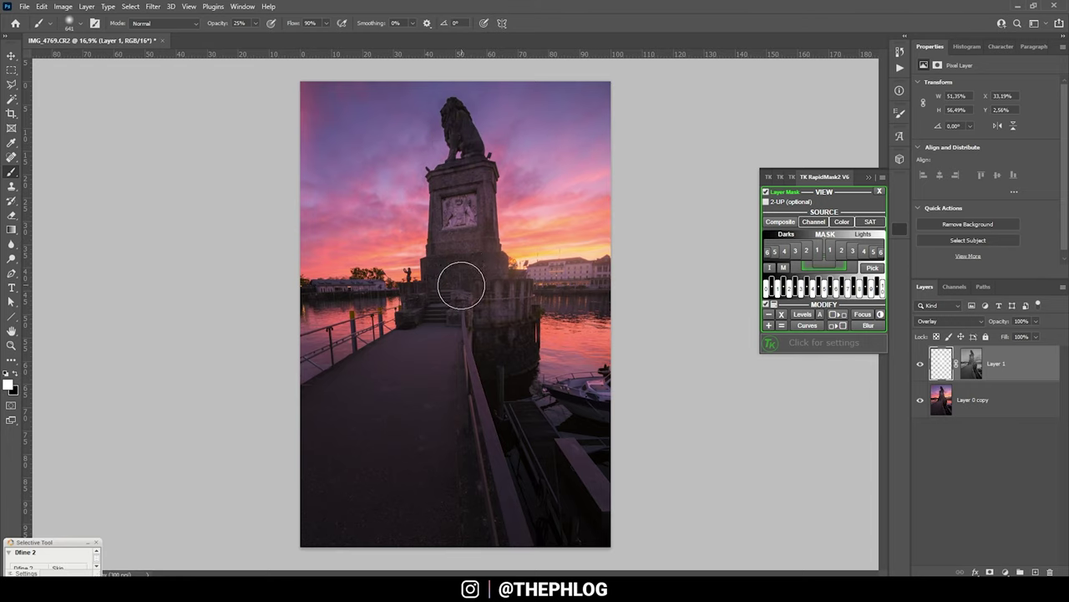
pyautogui.moveTo(475, 289)
pyautogui.mouseDown()
pyautogui.moveTo(536, 332)
pyautogui.moveTo(663, 351)
pyautogui.moveTo(613, 349)
pyautogui.moveTo(597, 374)
pyautogui.moveTo(521, 391)
pyautogui.moveTo(570, 280)
pyautogui.moveTo(565, 292)
pyautogui.moveTo(601, 292)
pyautogui.mouseUp()
pyautogui.moveTo(398, 305)
pyautogui.mouseDown()
pyautogui.moveTo(301, 325)
pyautogui.moveTo(380, 314)
pyautogui.moveTo(500, 334)
pyautogui.moveTo(430, 326)
pyautogui.moveTo(377, 334)
pyautogui.mouseUp()
pyautogui.click(920, 363)
pyautogui.click(919, 363)
pyautogui.click(920, 364)
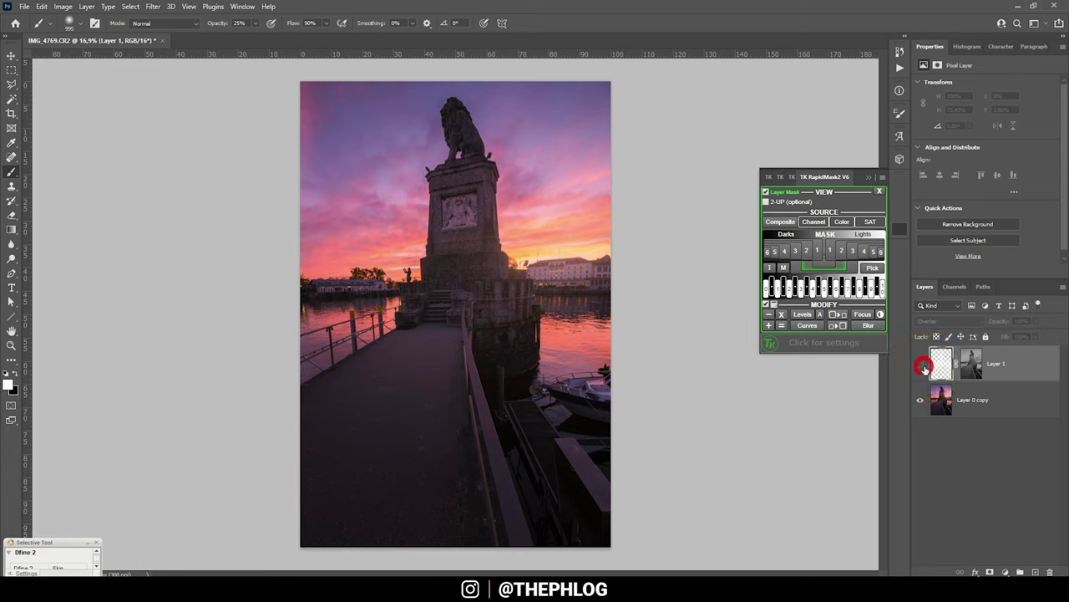
pyautogui.click(920, 363)
pyautogui.click(920, 363)
pyautogui.click(920, 364)
pyautogui.click(1001, 416)
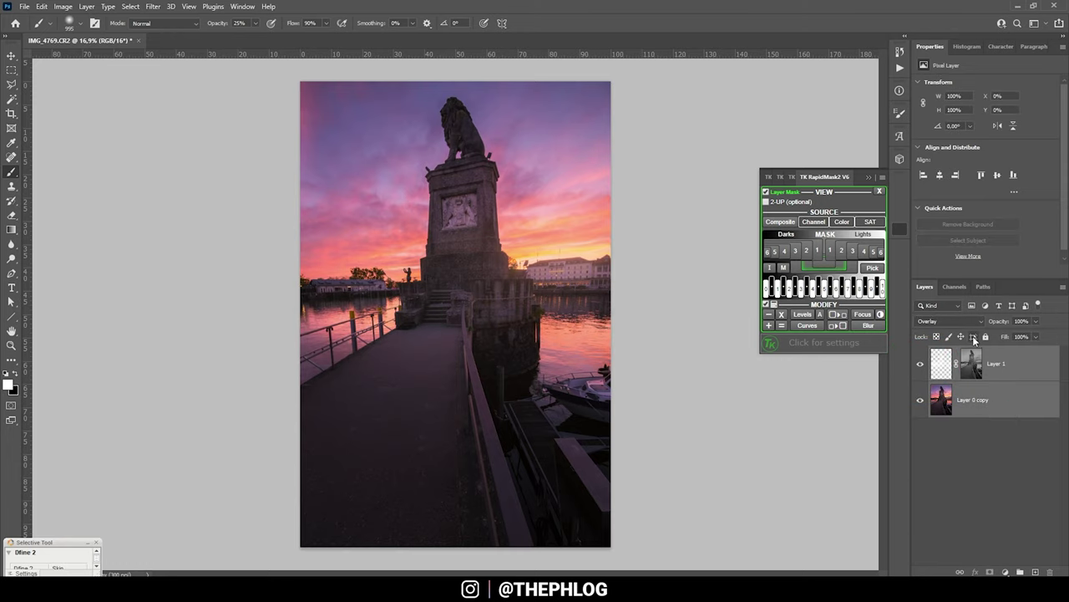
# Step: Merge the visible layers and add a new Hard Light layer above them
pyautogui.hotkey('ctrl', 'shift', 'e')
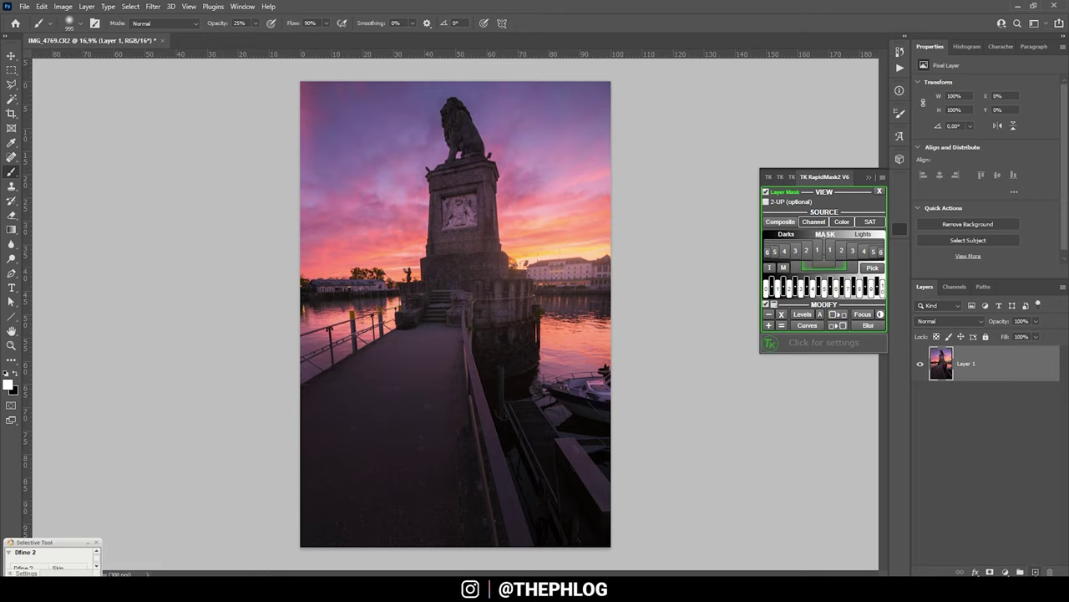
pyautogui.hotkey('ctrl', 'shift', 'alt', 'n')
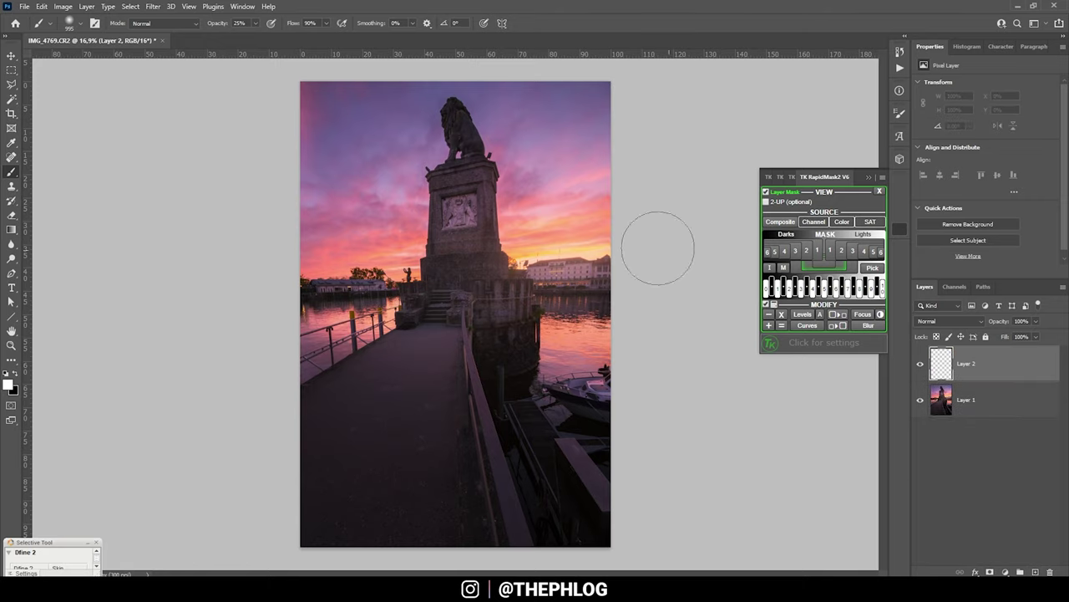
pyautogui.click(946, 319)
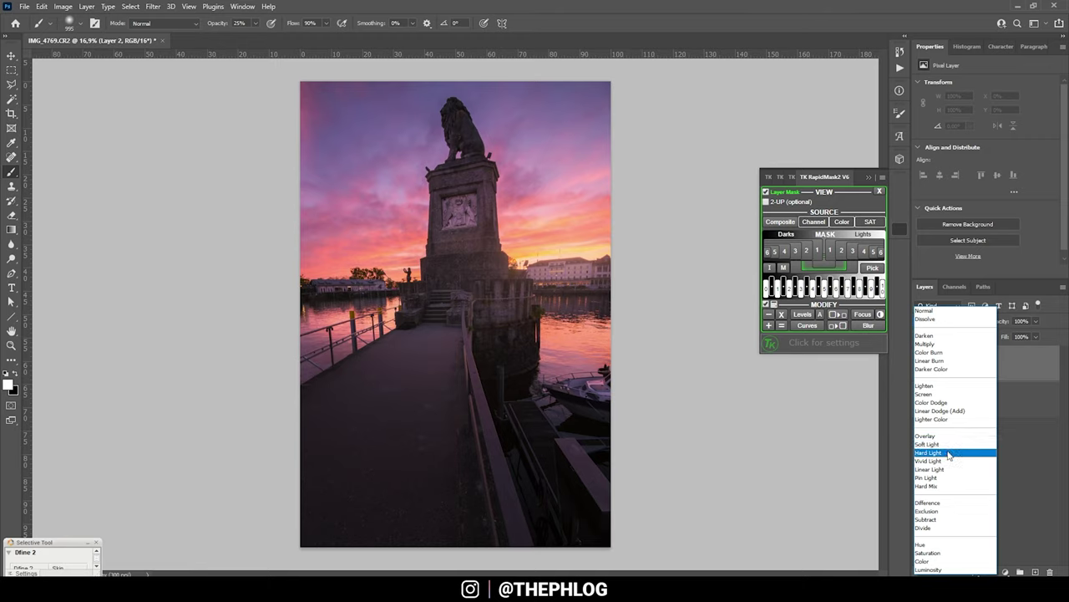
pyautogui.click(929, 453)
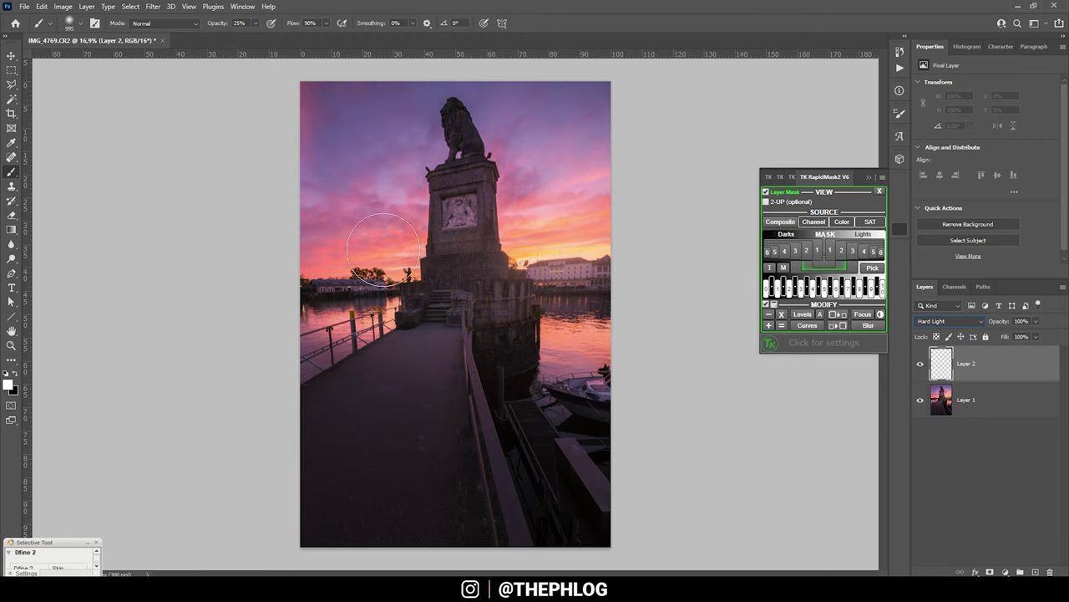
# Step: Sample a peach sky colour for a brush at 10% opacity
pyautogui.click(8, 386)
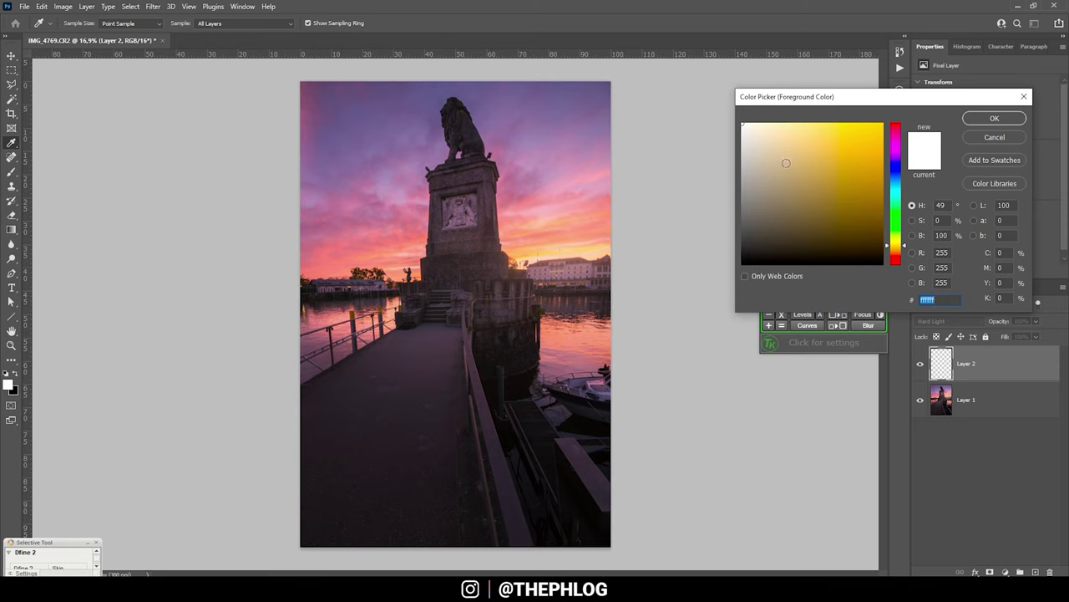
pyautogui.press('Return')
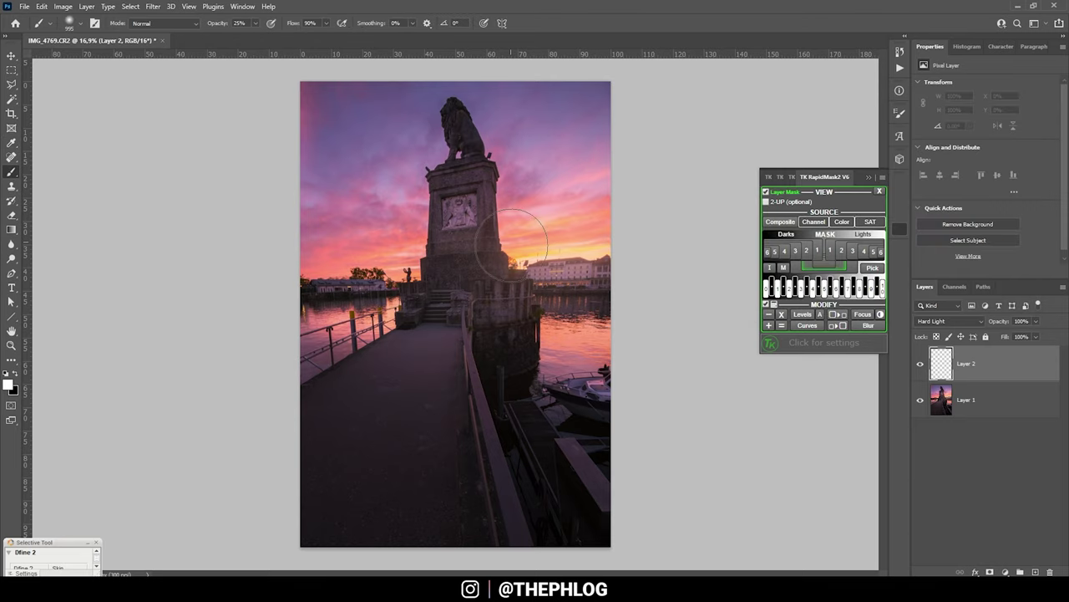
pyautogui.keyDown('alt'); pyautogui.click(575, 250); pyautogui.keyUp('alt')
pyautogui.click(254, 25)
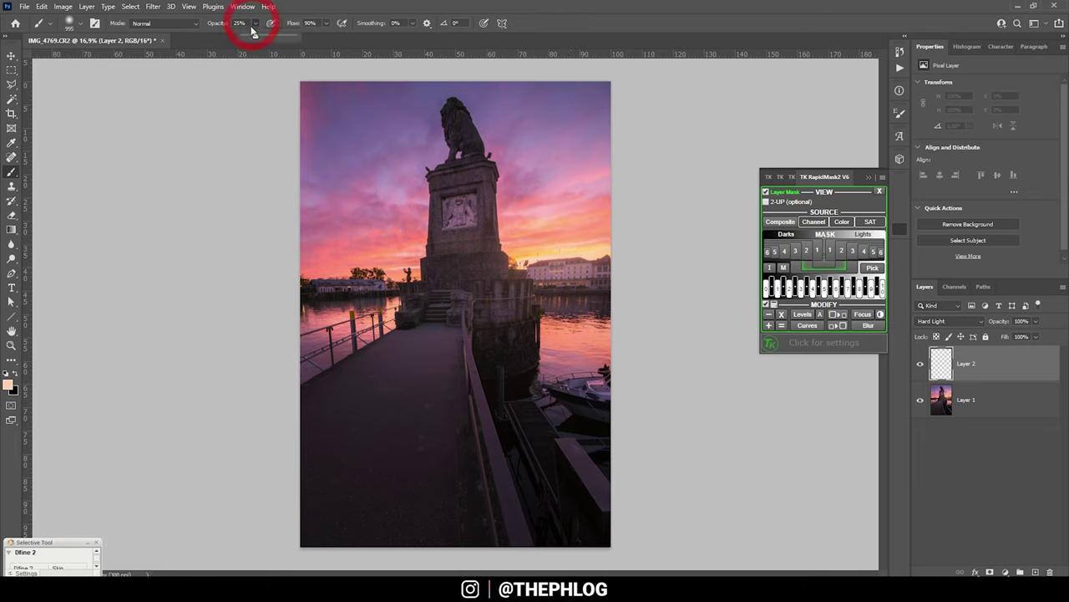
pyautogui.click(247, 37)
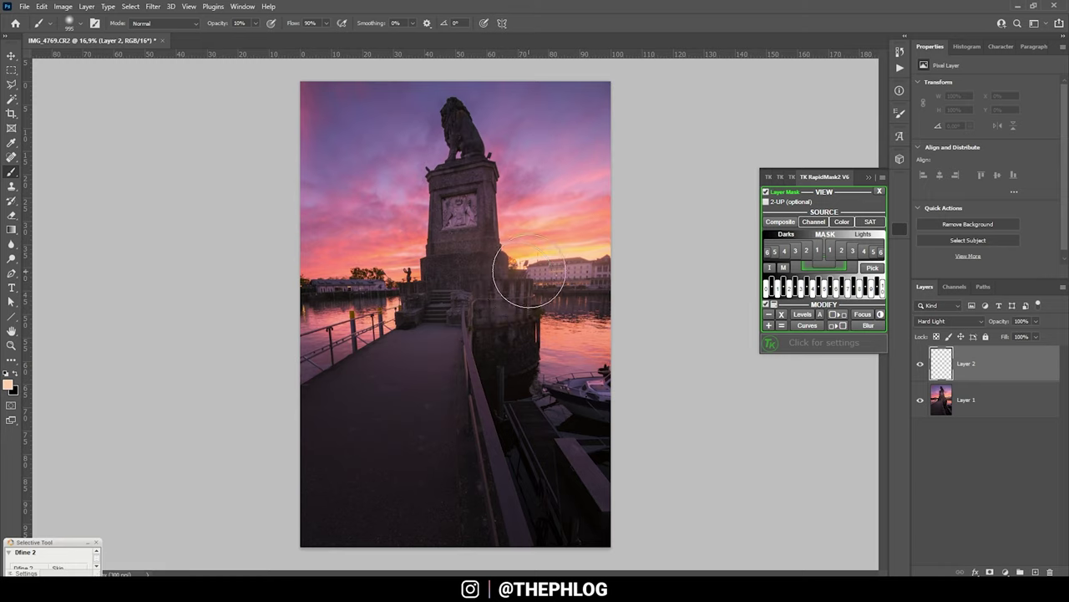
pyautogui.moveTo(527, 266); pyautogui.dragTo(522, 250)
# Step: Paint a soft peach glow around the setting sun and near the left edge
pyautogui.click(522, 258)
pyautogui.click(539, 247)
pyautogui.moveTo(579, 248); pyautogui.dragTo(607, 244)
pyautogui.moveTo(526, 251); pyautogui.dragTo(526, 249)
pyautogui.click(525, 246)
pyautogui.moveTo(420, 268)
pyautogui.mouseDown()
pyautogui.moveTo(441, 251)
pyautogui.moveTo(933, 376)
pyautogui.mouseUp()
pyautogui.click(340, 268)
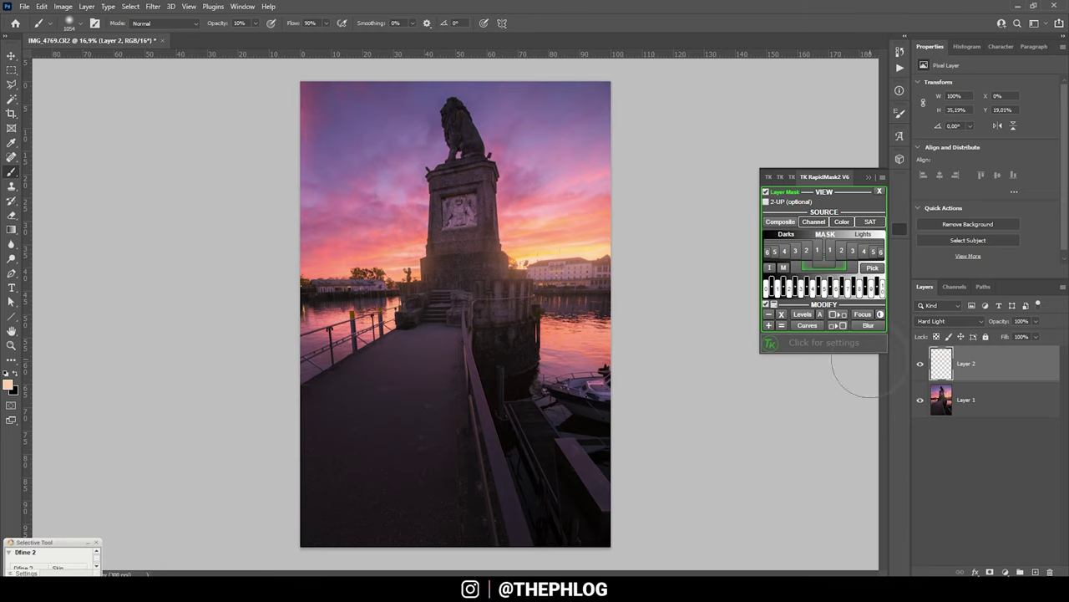
pyautogui.keyDown('shift'); pyautogui.click(985, 414); pyautogui.keyUp('shift')
# Step: Merge the two layers and apply Color Efex Pro Glamour Glow (Glow 21%, Saturation -29%, Warmth 7%)
pyautogui.hotkey('ctrl', 'e')
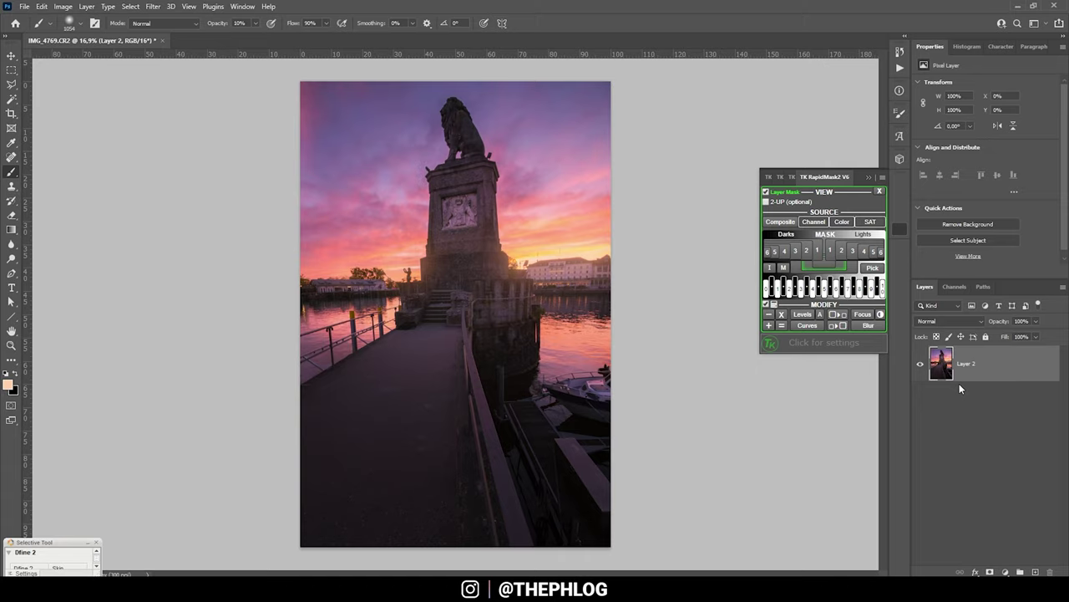
pyautogui.click(153, 6)
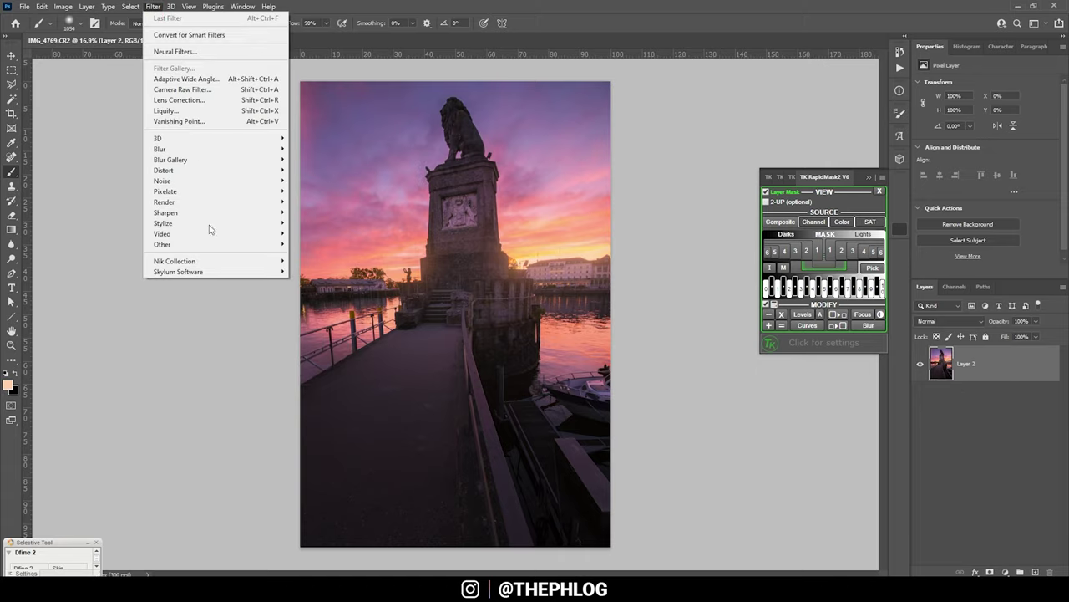
pyautogui.moveTo(229, 261)
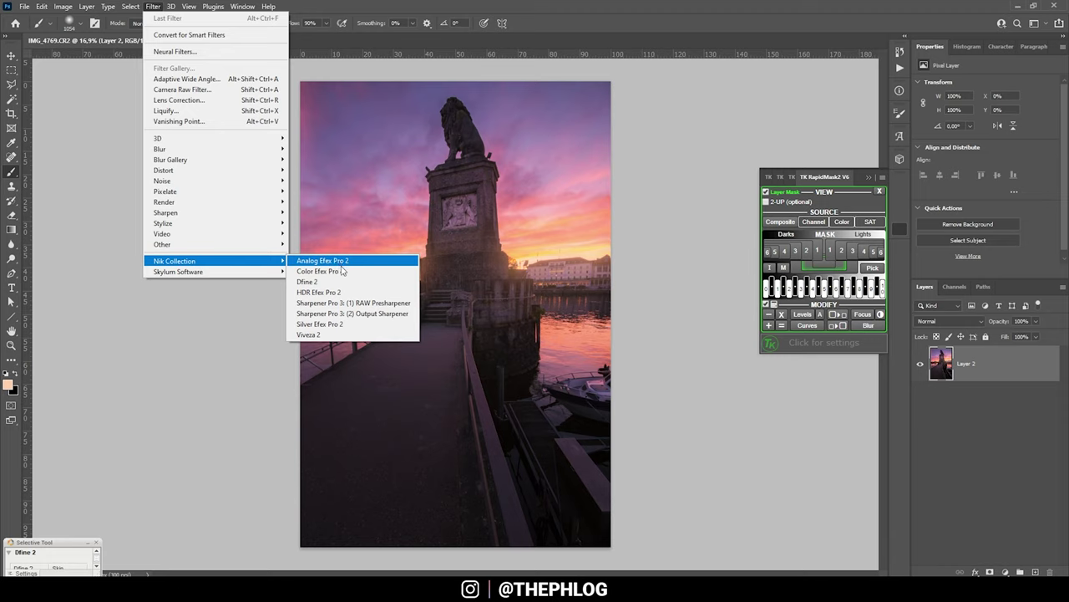
pyautogui.click(343, 270)
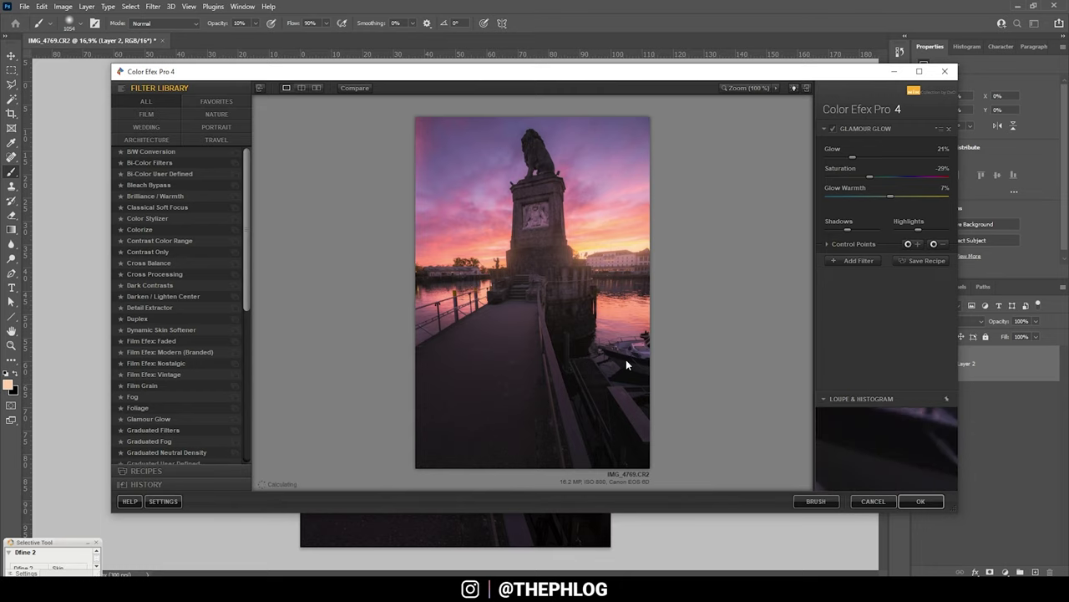
pyautogui.click(933, 503)
# Step: Clone clean purple sky over the pinkish top-left corner of the Glamour Glow layer, then fit the image on screen
pyautogui.scroll(3, 359, 179)
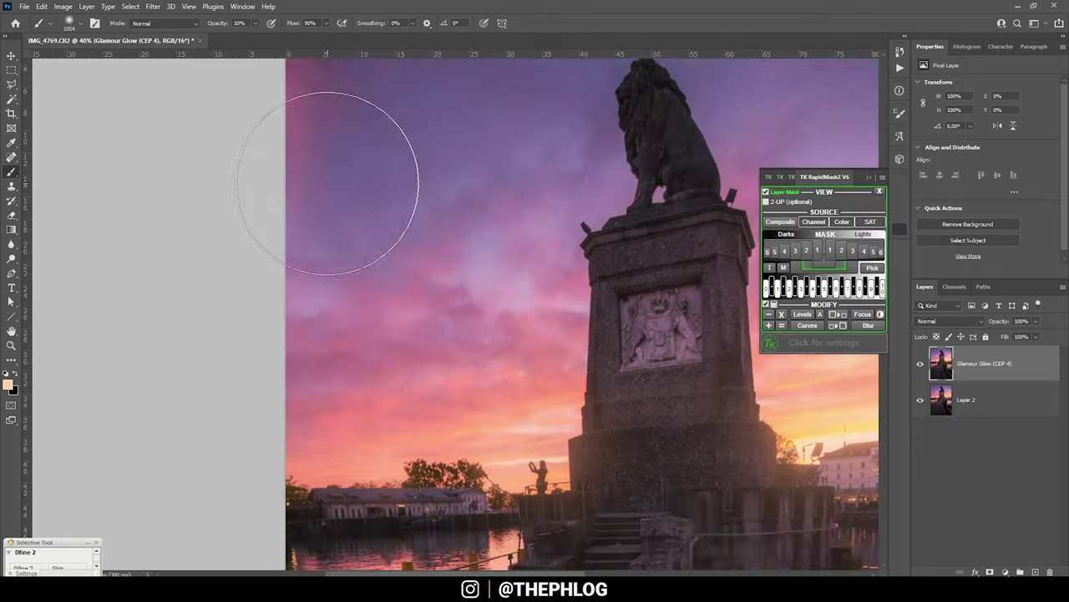
pyautogui.scroll(1, 335, 182)
pyautogui.scroll(2, 325, 183)
pyautogui.moveTo(256, 215)
pyautogui.mouseDown()
pyautogui.moveTo(282, 166)
pyautogui.moveTo(292, 329)
pyautogui.moveTo(302, 159)
pyautogui.moveTo(283, 236)
pyautogui.moveTo(293, 307)
pyautogui.moveTo(326, 92)
pyautogui.mouseUp()
pyautogui.click(10, 185)
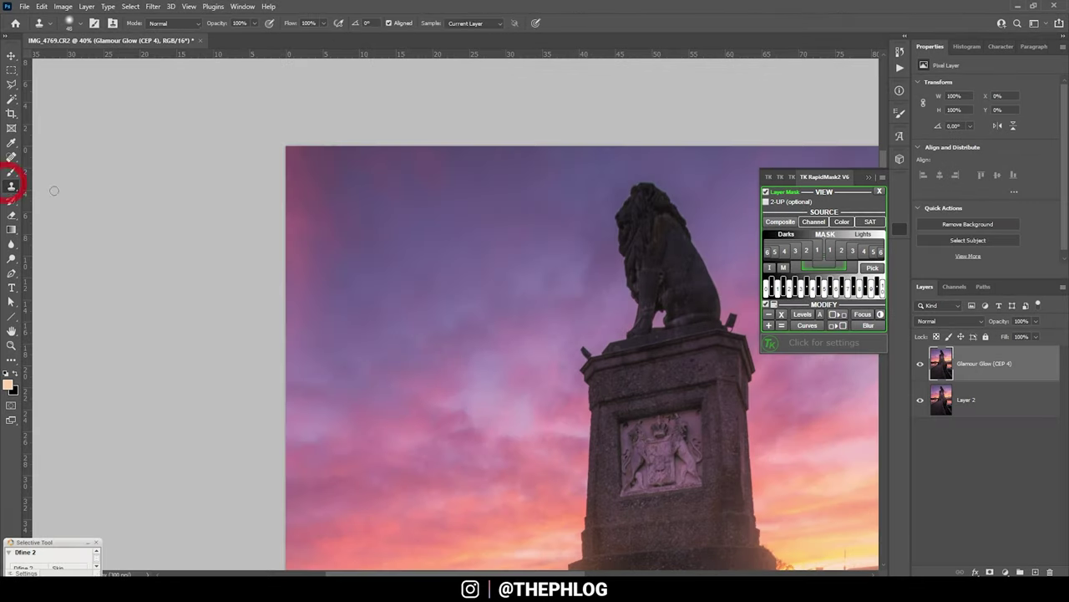
pyautogui.keyDown('alt'); pyautogui.rightClick(376, 250); pyautogui.keyUp('alt')
pyautogui.keyDown('alt'); pyautogui.click(372, 244); pyautogui.keyUp('alt')
pyautogui.moveTo(320, 269)
pyautogui.mouseDown()
pyautogui.moveTo(310, 156)
pyautogui.moveTo(358, 172)
pyautogui.moveTo(419, 148)
pyautogui.mouseUp()
pyautogui.hotkey('ctrl', '0')
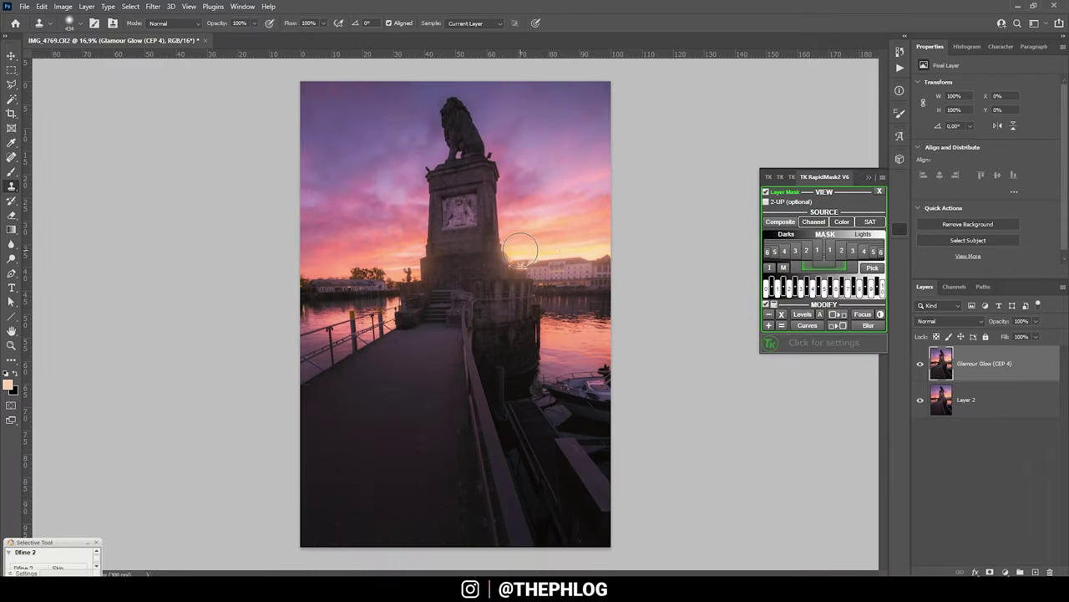